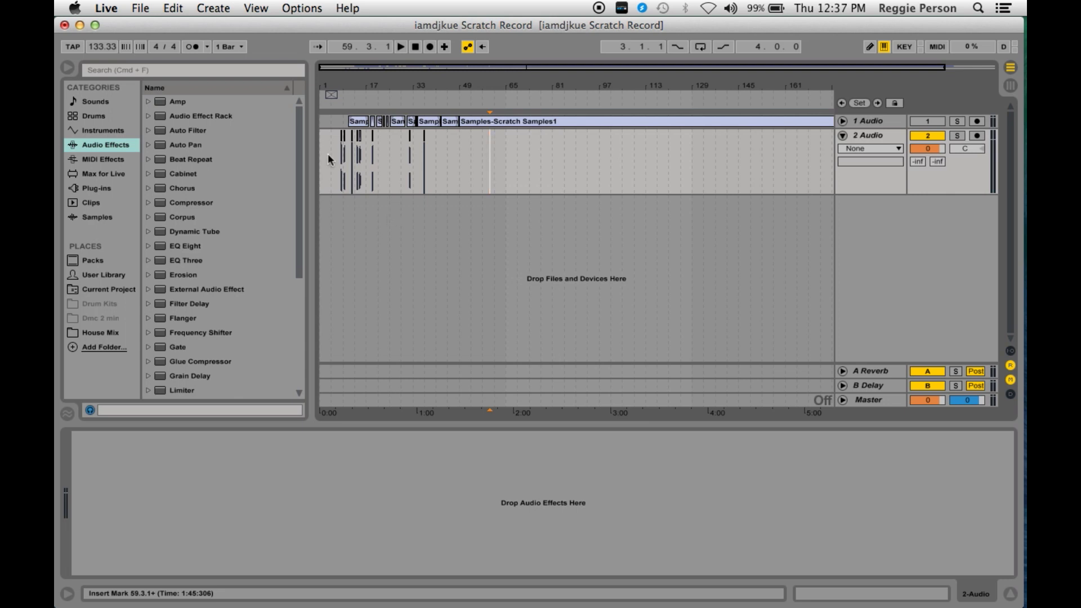
- Set the arrangement's fixed grid to 1/2 at the beginning of track 2
{"action": "key", "text": "plus"}
{"action": "key", "text": "plus"}
{"action": "key", "text": "plus"}
{"action": "key", "text": "plus"}
{"action": "key", "text": "plus"}
{"action": "key", "text": "plus"}
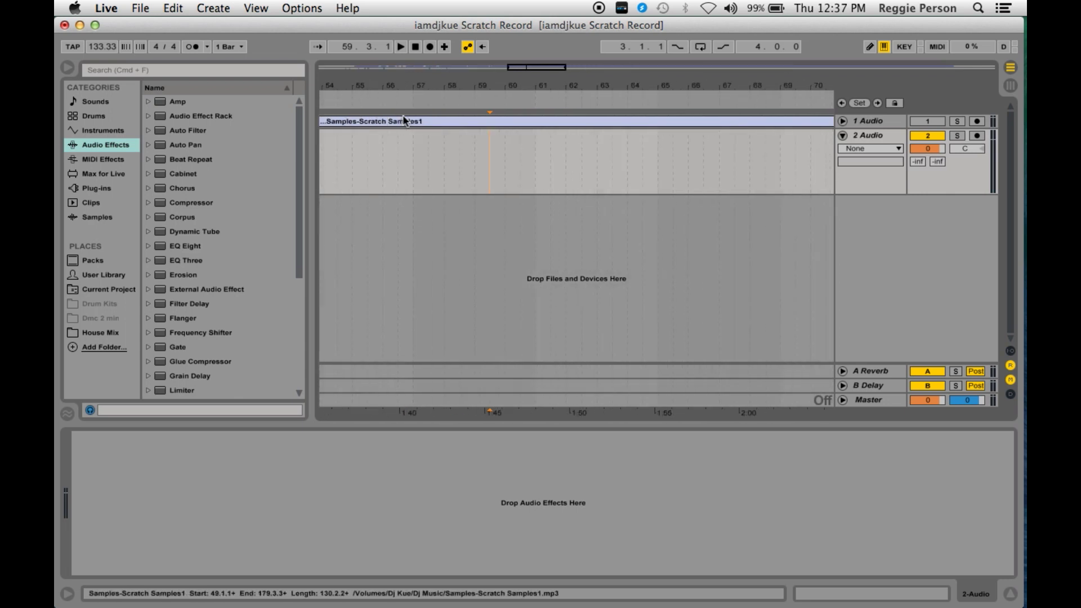
{"action": "scroll", "coordinate": [402, 155], "scroll_direction": "left", "scroll_amount": 2}
{"action": "scroll", "coordinate": [402, 150], "scroll_direction": "left", "scroll_amount": 20}
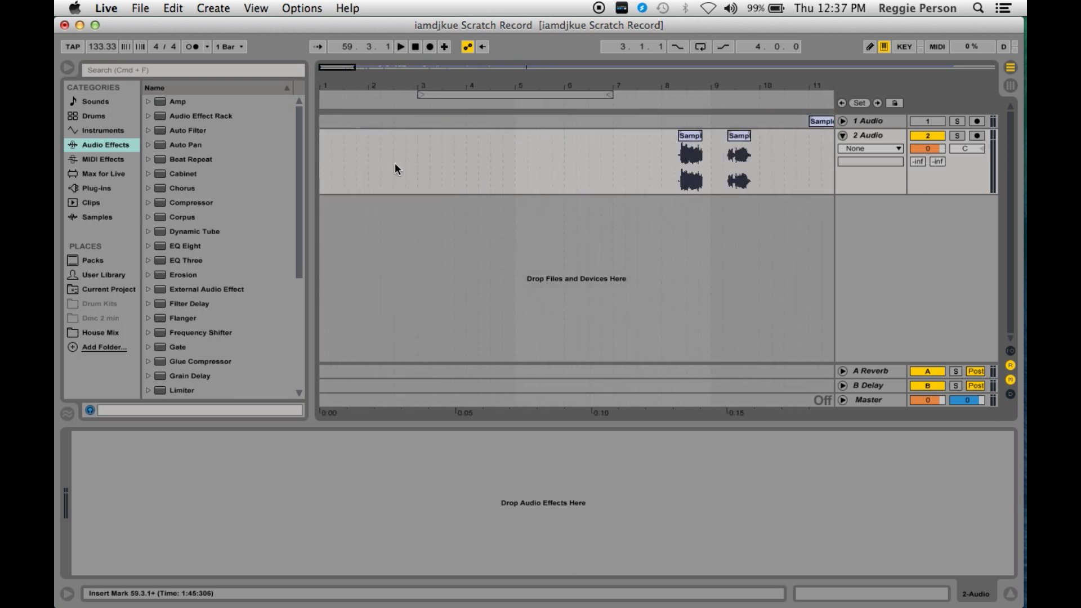
{"action": "right_click", "coordinate": [386, 168]}
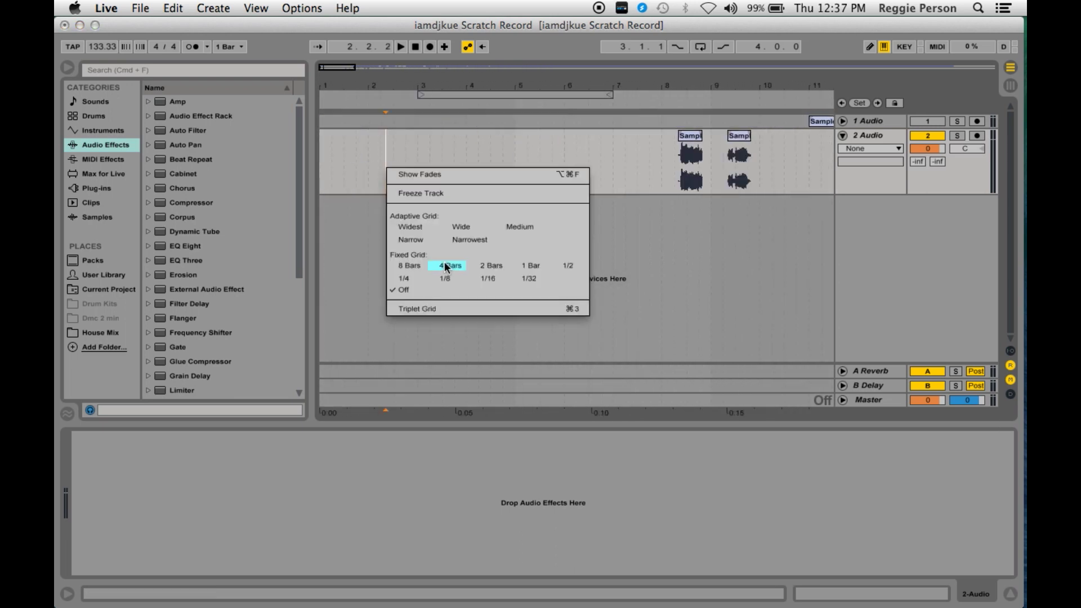
{"action": "left_click", "coordinate": [563, 266]}
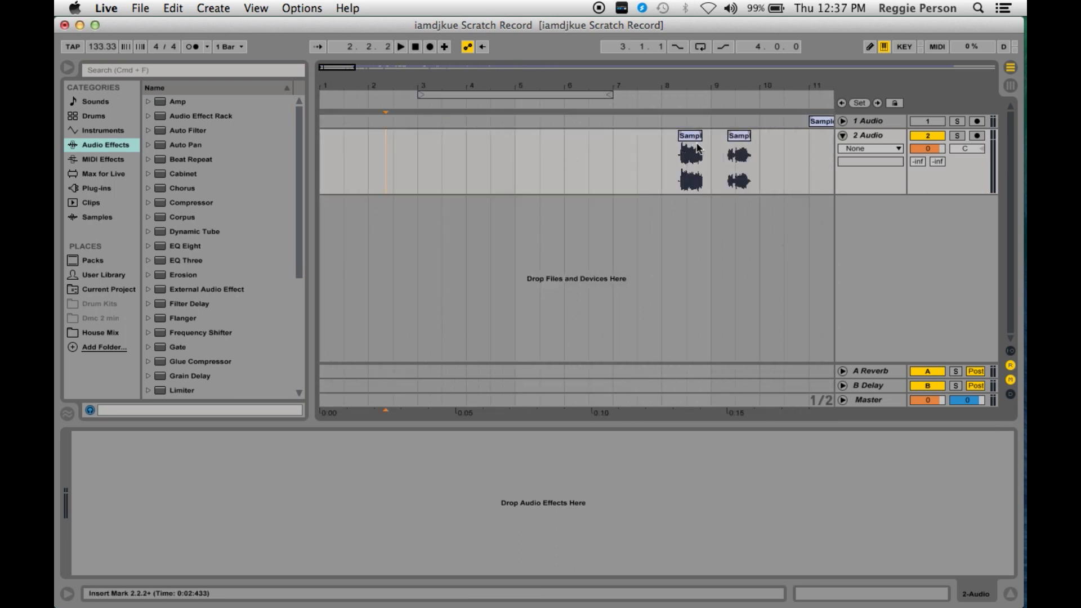
- Move the two clips near bars 8 and 9 to the start of track 2 and play them back
{"action": "left_click_drag", "start_coordinate": [697, 151], "coordinate": [324, 152]}
{"action": "left_click_drag", "start_coordinate": [744, 169], "coordinate": [367, 173]}
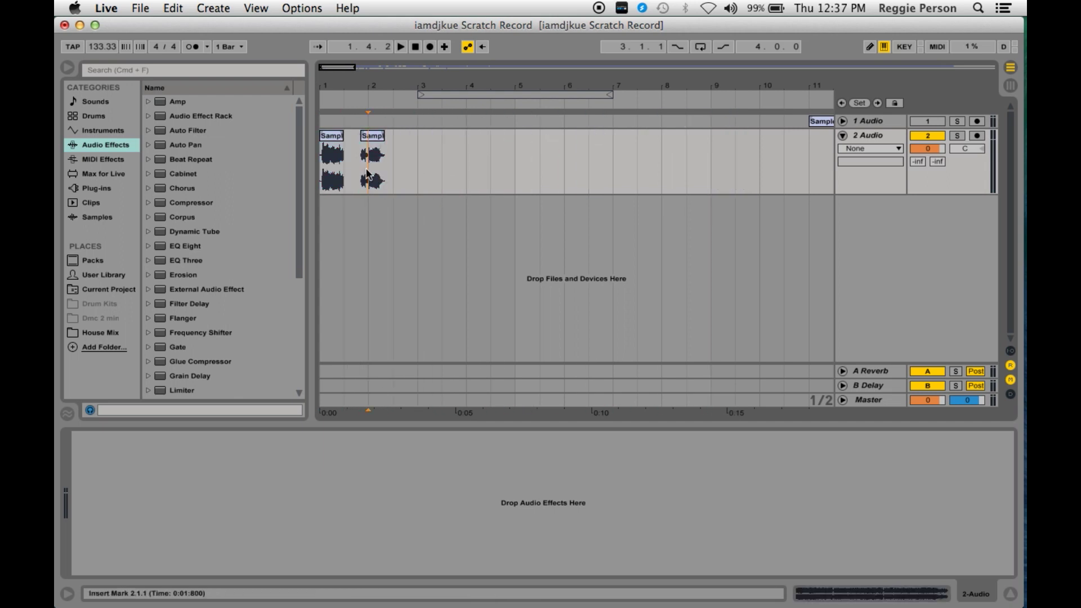
{"action": "left_click", "coordinate": [322, 198]}
{"action": "key", "text": "space"}
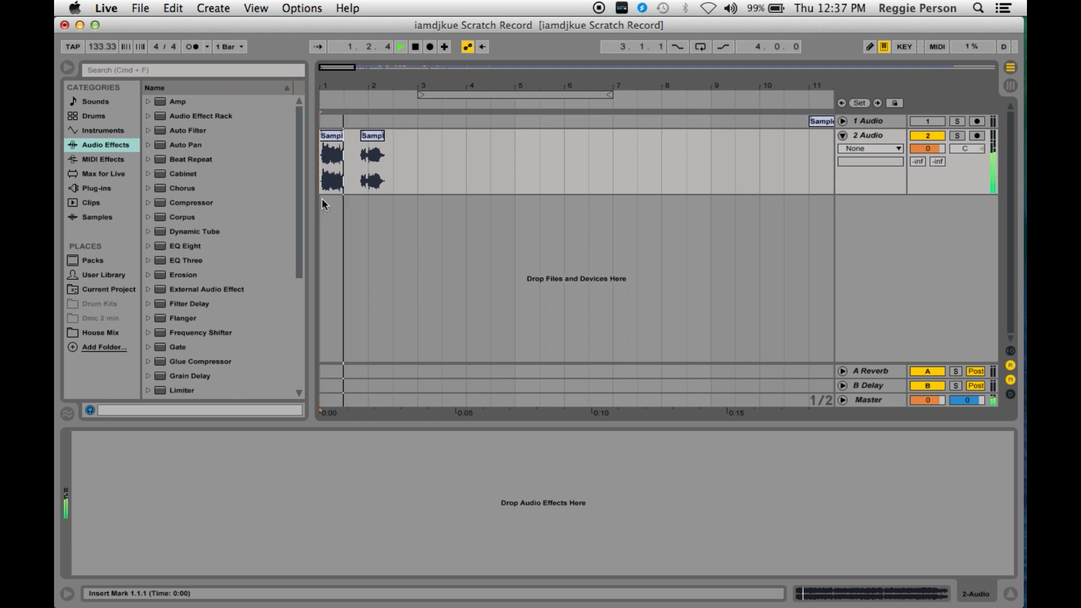
{"action": "key", "text": "space"}
- With the grid off, trim the silence from the first clip's beginning and shift the clip back to 1.1.1
{"action": "key", "text": "plus"}
{"action": "key", "text": "plus"}
{"action": "key", "text": "plus"}
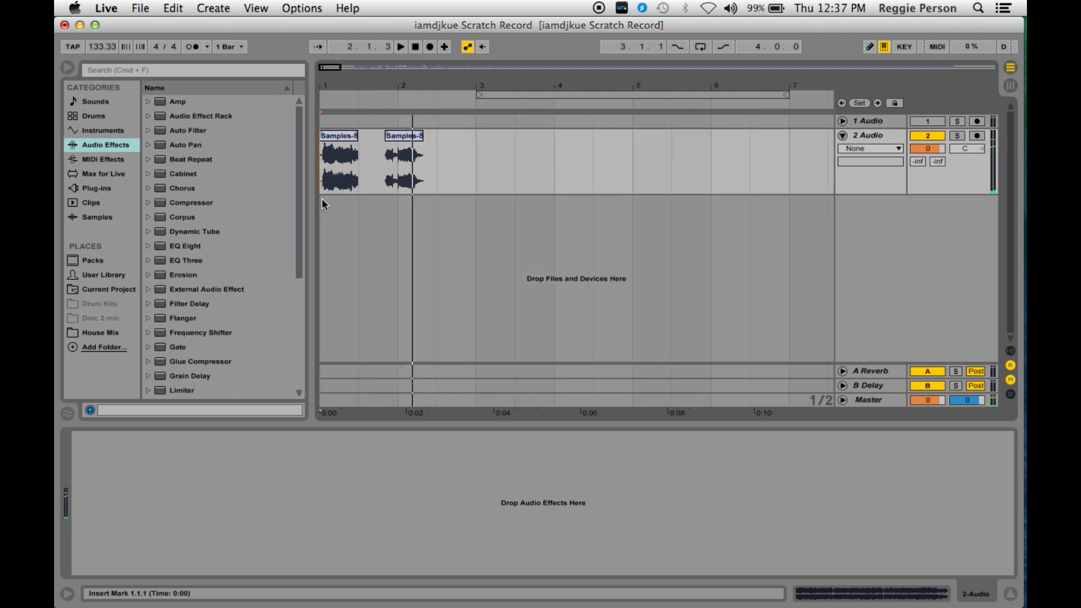
{"action": "right_click", "coordinate": [358, 239]}
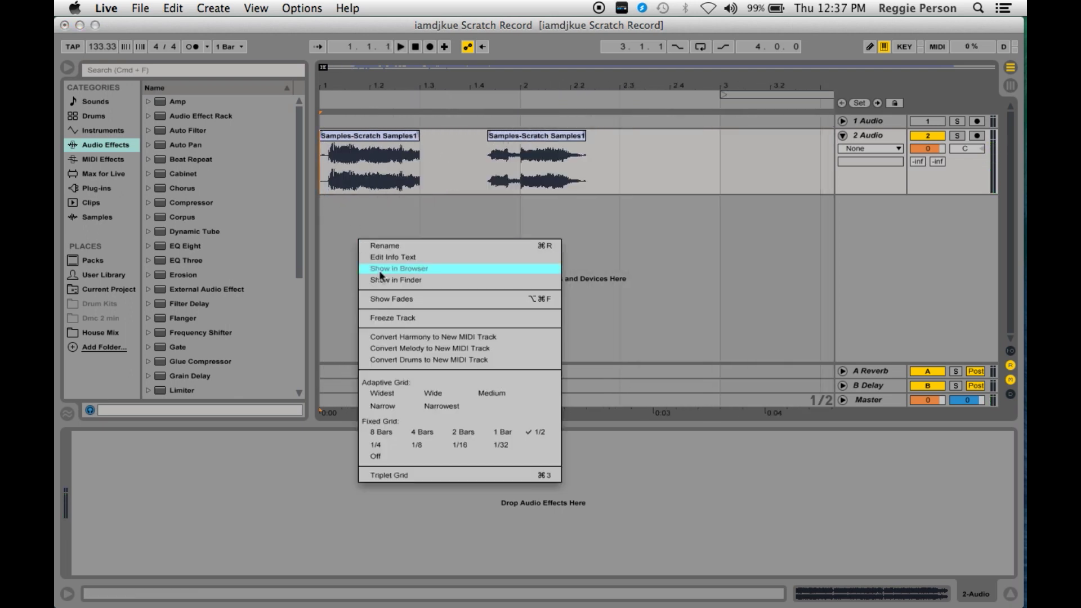
{"action": "left_click", "coordinate": [398, 456]}
{"action": "mouse_move", "coordinate": [324, 141]}
{"action": "left_mouse_down"}
{"action": "mouse_move", "coordinate": [335, 141]}
{"action": "mouse_move", "coordinate": [319, 141]}
{"action": "left_mouse_up"}
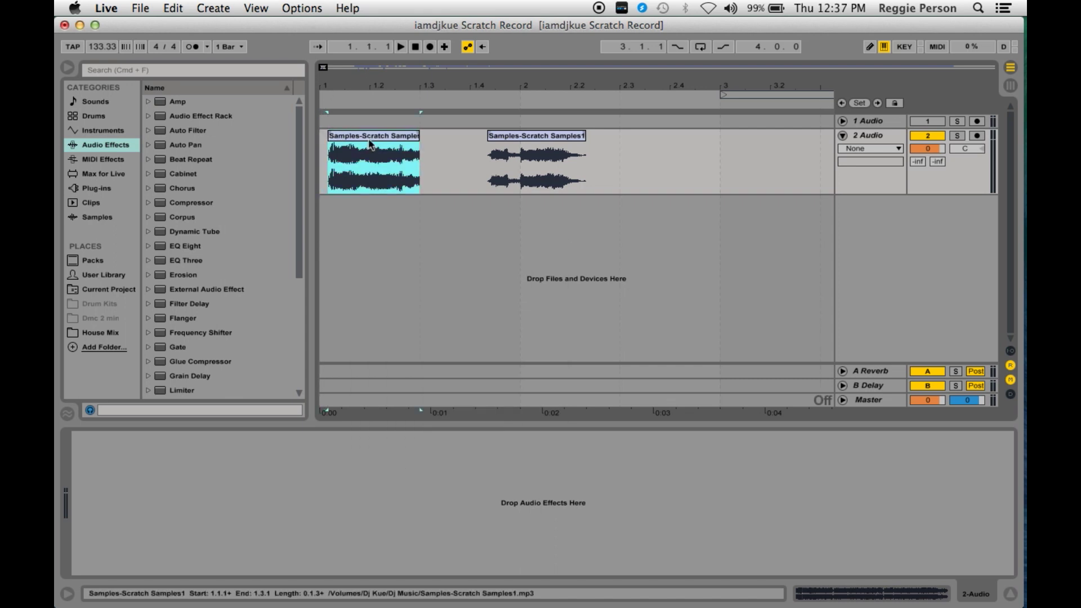
{"action": "right_click", "coordinate": [408, 264]}
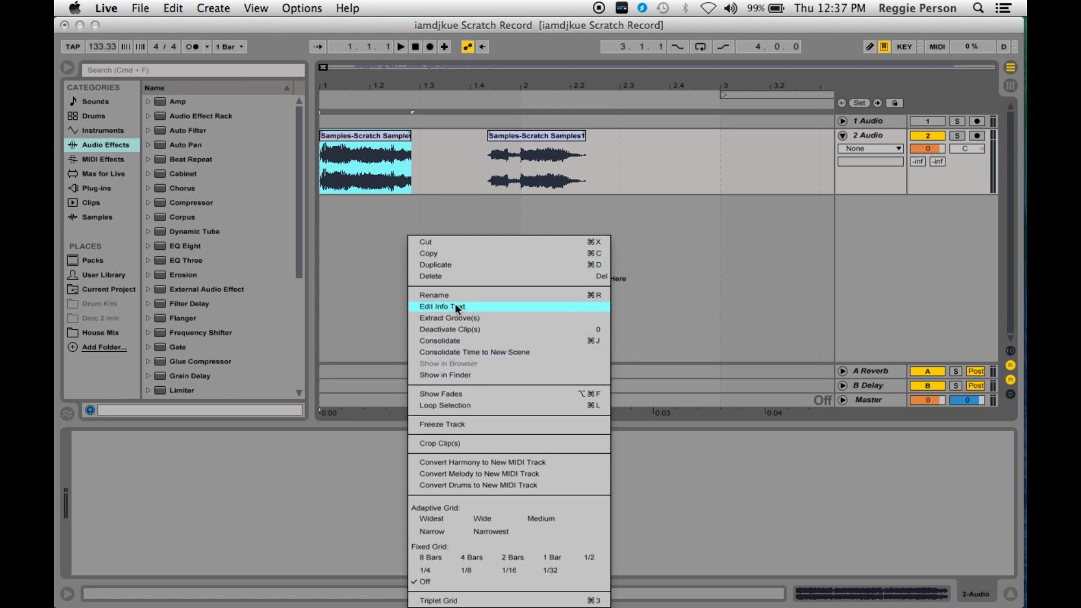
{"action": "left_click", "coordinate": [690, 287]}
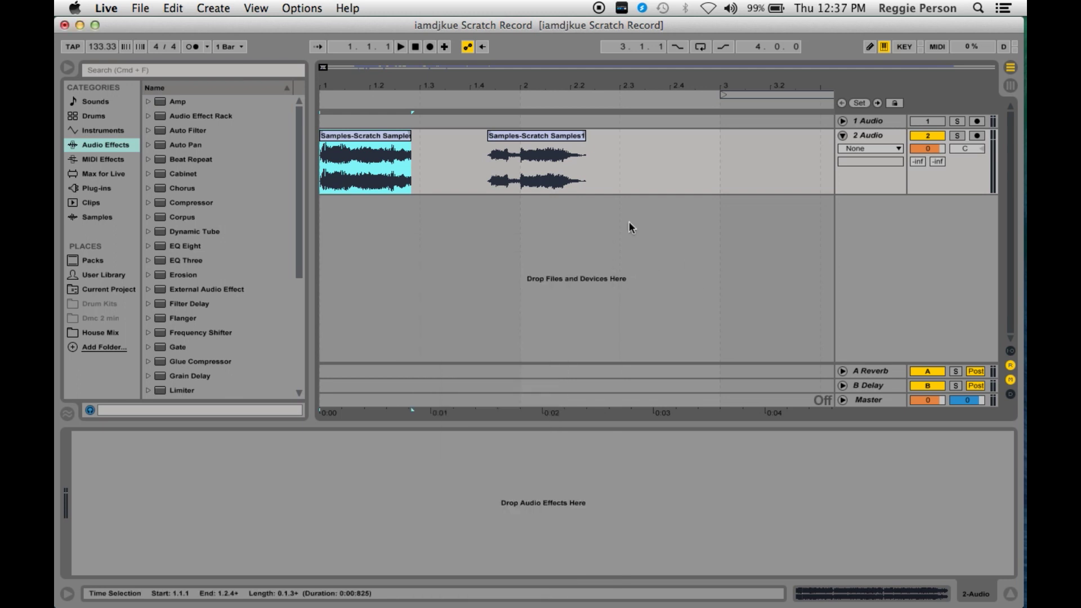
- Audition the clips around bars 12 and 14 on track 2
{"action": "key", "text": "minus"}
{"action": "key", "text": "minus"}
{"action": "key", "text": "minus"}
{"action": "key", "text": "minus"}
{"action": "key", "text": "minus"}
{"action": "left_click", "coordinate": [526, 187]}
{"action": "key", "text": "space"}
{"action": "left_click", "coordinate": [562, 163]}
{"action": "key", "text": "space"}
{"action": "key", "text": "space"}
{"action": "key", "text": "space"}
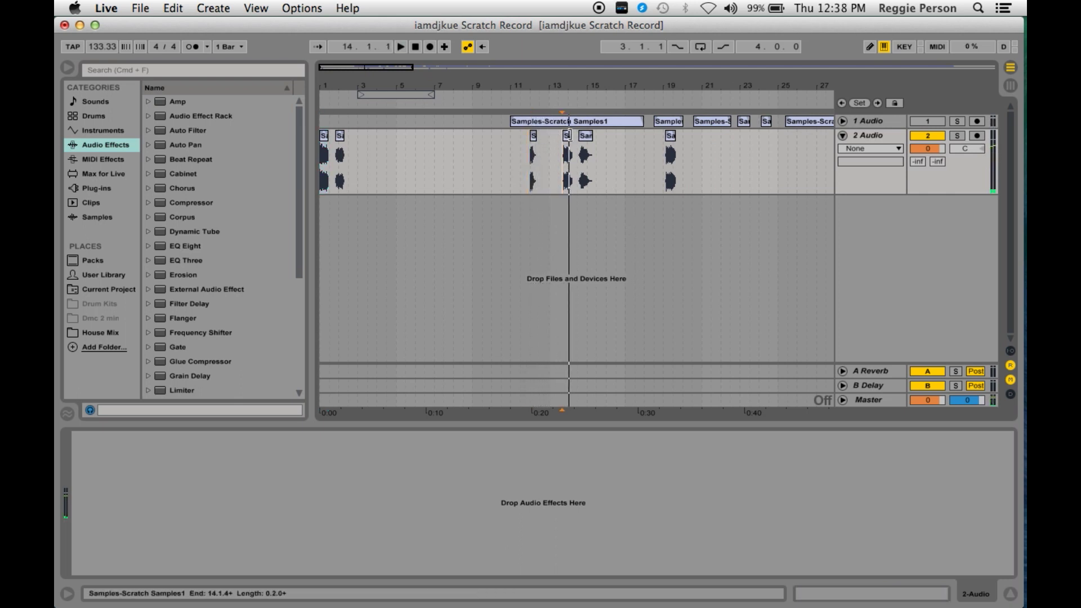
- Put the bar 14 clip at the start of track 2, moving the former first clip to around bar 7
{"action": "left_click_drag", "start_coordinate": [565, 163], "coordinate": [385, 166]}
{"action": "left_click_drag", "start_coordinate": [326, 136], "coordinate": [450, 173]}
{"action": "left_click_drag", "start_coordinate": [386, 139], "coordinate": [324, 145]}
{"action": "key", "text": "space"}
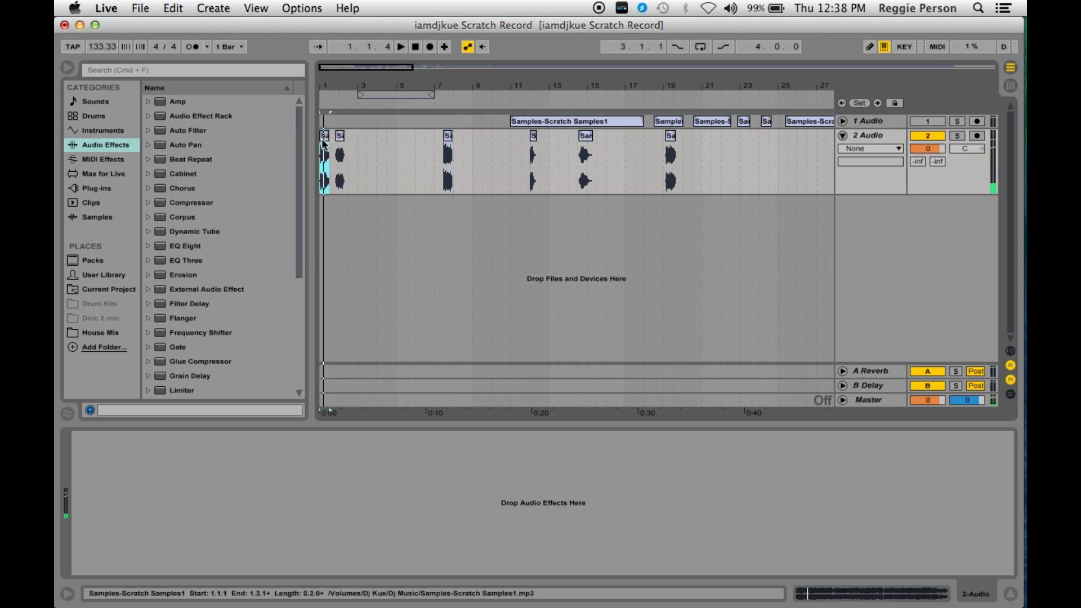
- Trim the silence from the new first clip's beginning and move the clip back to 1.1.1
{"action": "key", "text": "plus"}
{"action": "key", "text": "plus"}
{"action": "key", "text": "plus"}
{"action": "key", "text": "plus"}
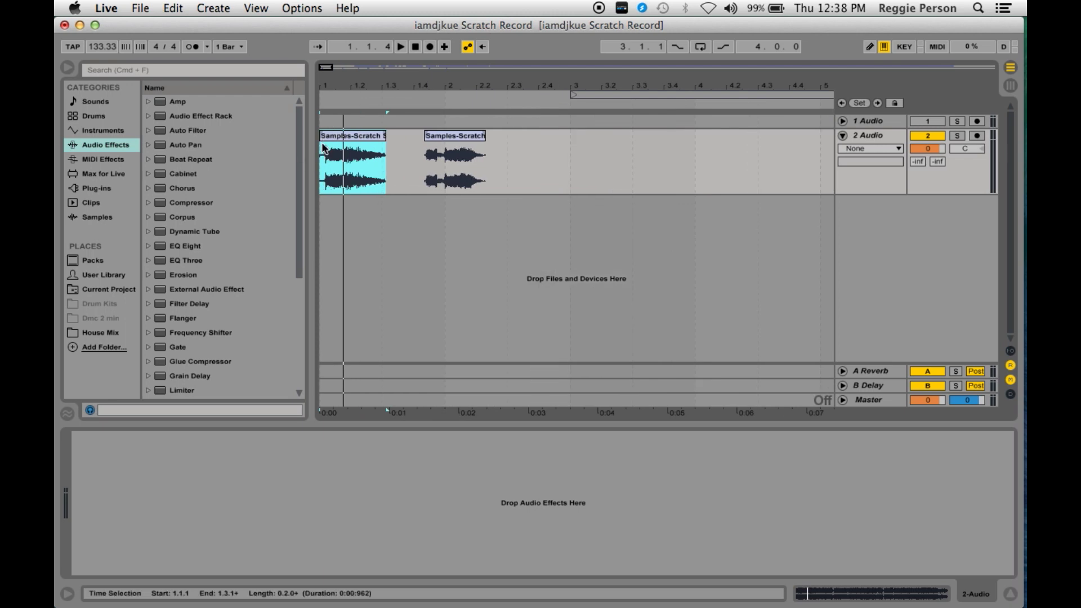
{"action": "mouse_move", "coordinate": [321, 137]}
{"action": "left_mouse_down"}
{"action": "mouse_move", "coordinate": [324, 163]}
{"action": "mouse_move", "coordinate": [319, 133]}
{"action": "mouse_move", "coordinate": [342, 135]}
{"action": "left_mouse_up"}
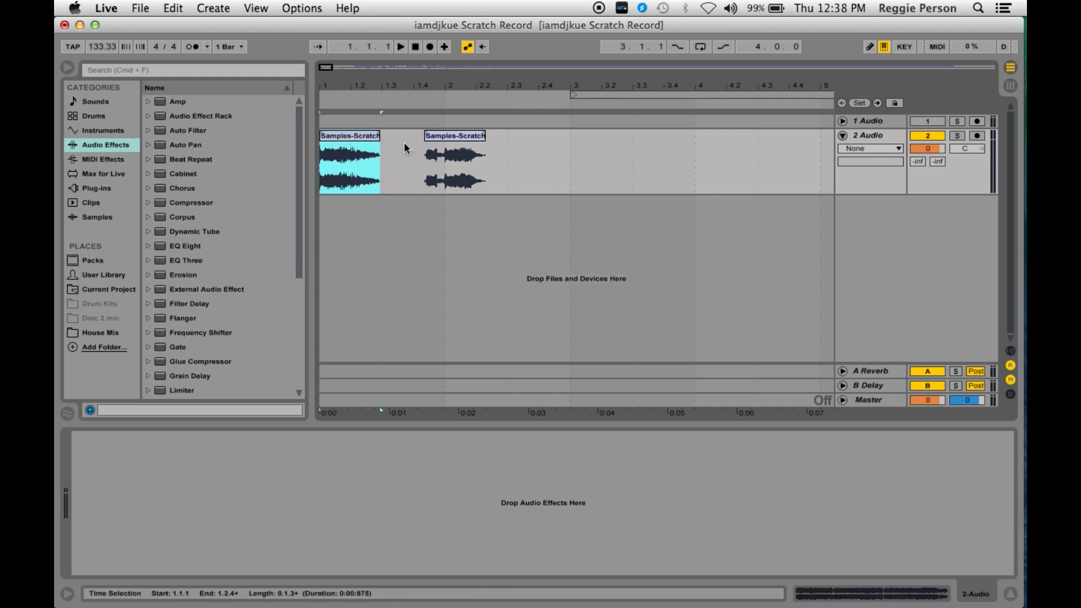
- Audition the clip after bar 14 and move it to just past bar 2, shifting the existing second clip to around bar 5
{"action": "scroll", "coordinate": [410, 163], "scroll_direction": "right", "scroll_amount": 10}
{"action": "key", "text": "minus"}
{"action": "key", "text": "minus"}
{"action": "key", "text": "minus"}
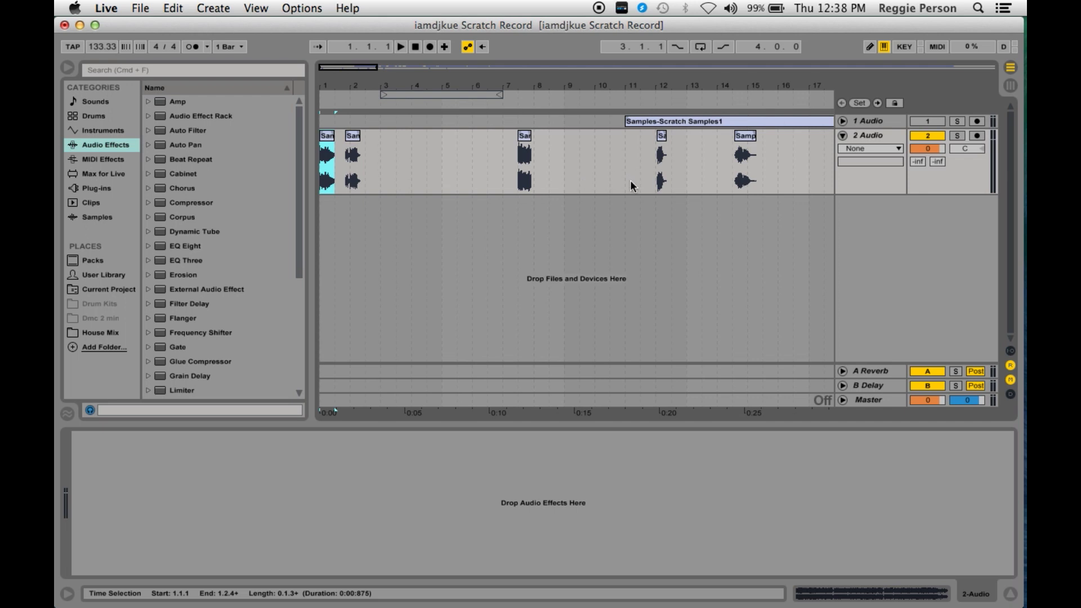
{"action": "left_click", "coordinate": [734, 185]}
{"action": "key", "text": "space"}
{"action": "key", "text": "space"}
{"action": "left_click_drag", "start_coordinate": [745, 139], "coordinate": [366, 142]}
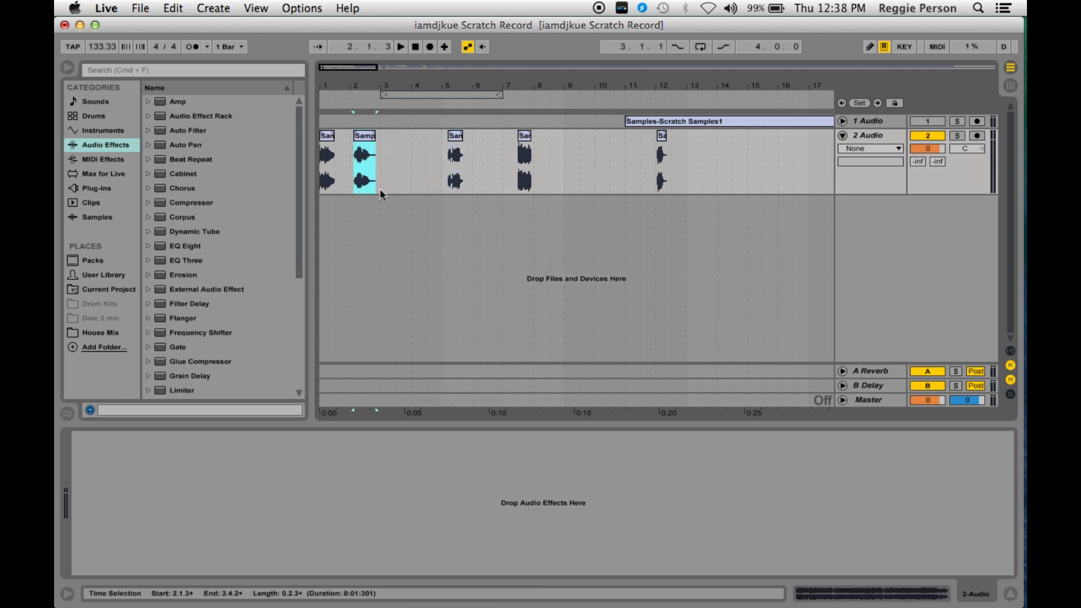
- Set the fixed grid to 1/2, place the second clip at 1.3.1 and trim its end to 2.1.1
{"action": "right_click", "coordinate": [390, 237]}
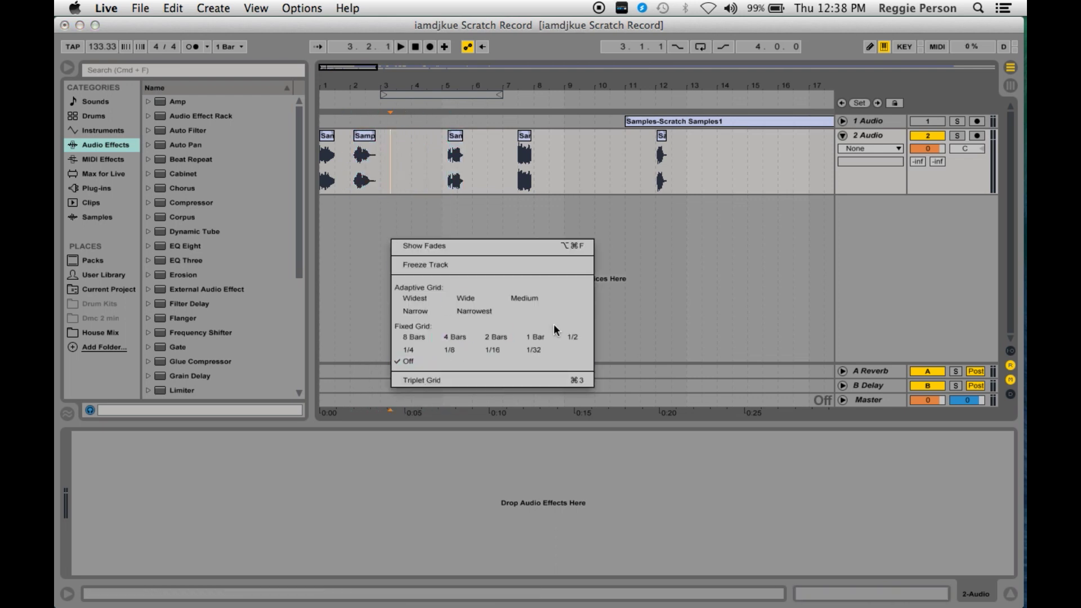
{"action": "left_click", "coordinate": [571, 336]}
{"action": "left_click_drag", "start_coordinate": [370, 142], "coordinate": [350, 141]}
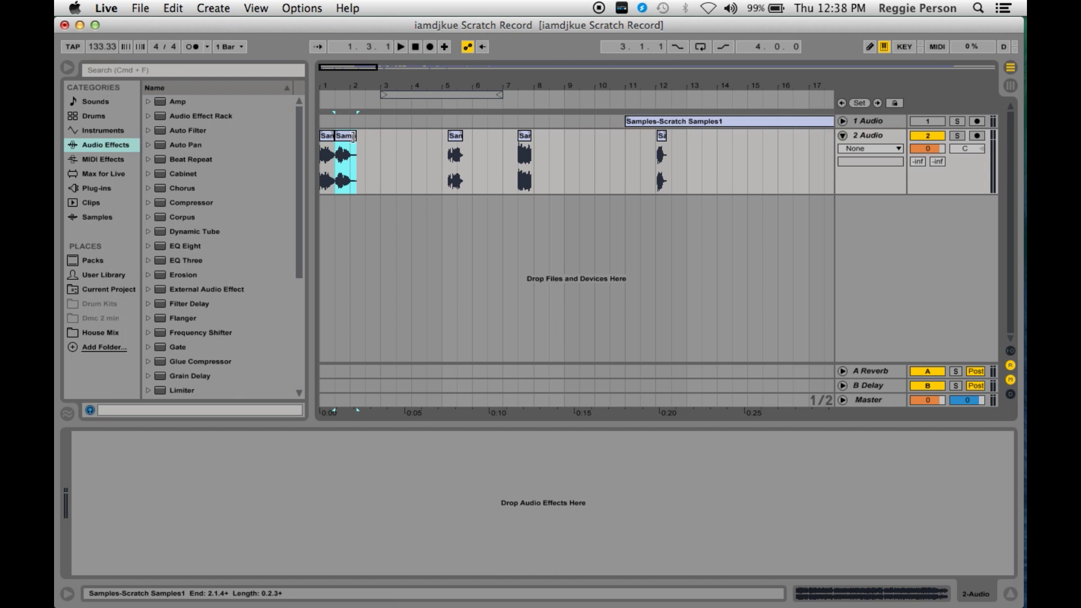
{"action": "left_click", "coordinate": [371, 151]}
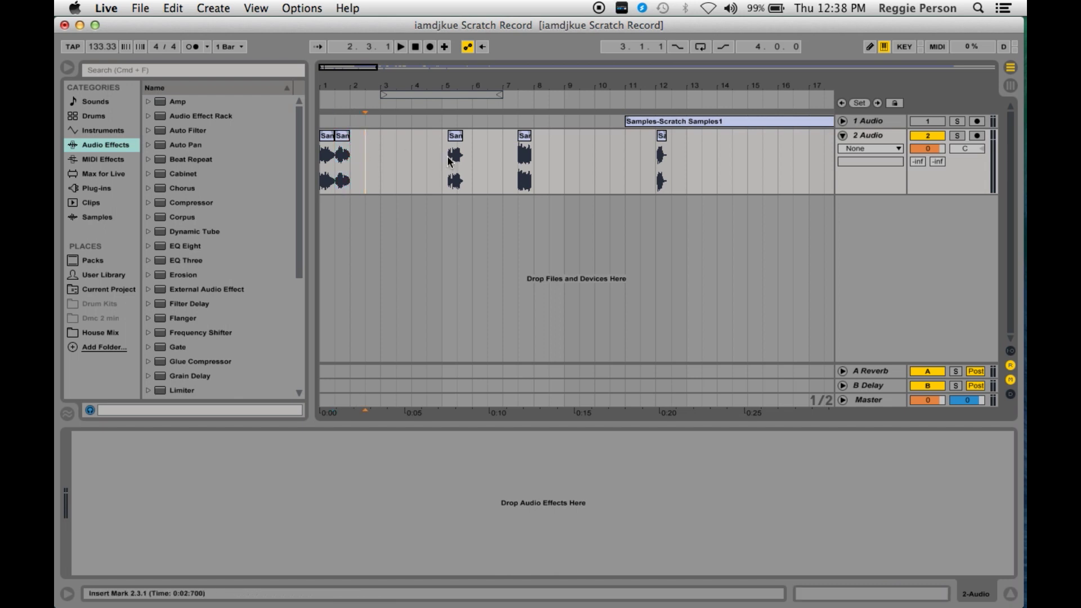
- Audition the clips near bars 5 and 7, and move the bar 7 clip to 2.1.1
{"action": "left_click", "coordinate": [449, 179]}
{"action": "key", "text": "space"}
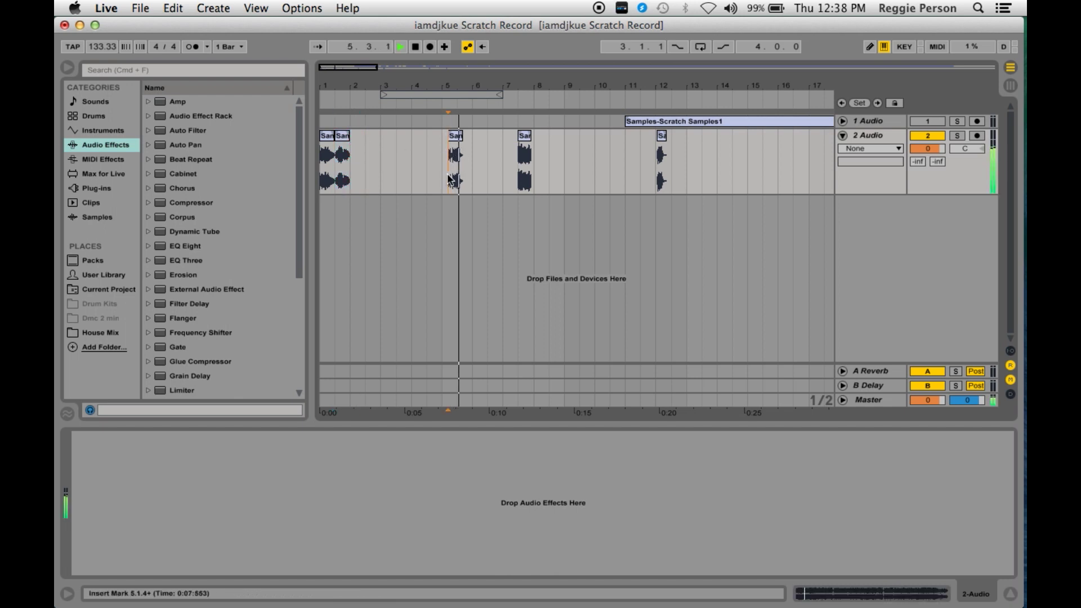
{"action": "left_click", "coordinate": [518, 168]}
{"action": "left_click_drag", "start_coordinate": [526, 143], "coordinate": [369, 150]}
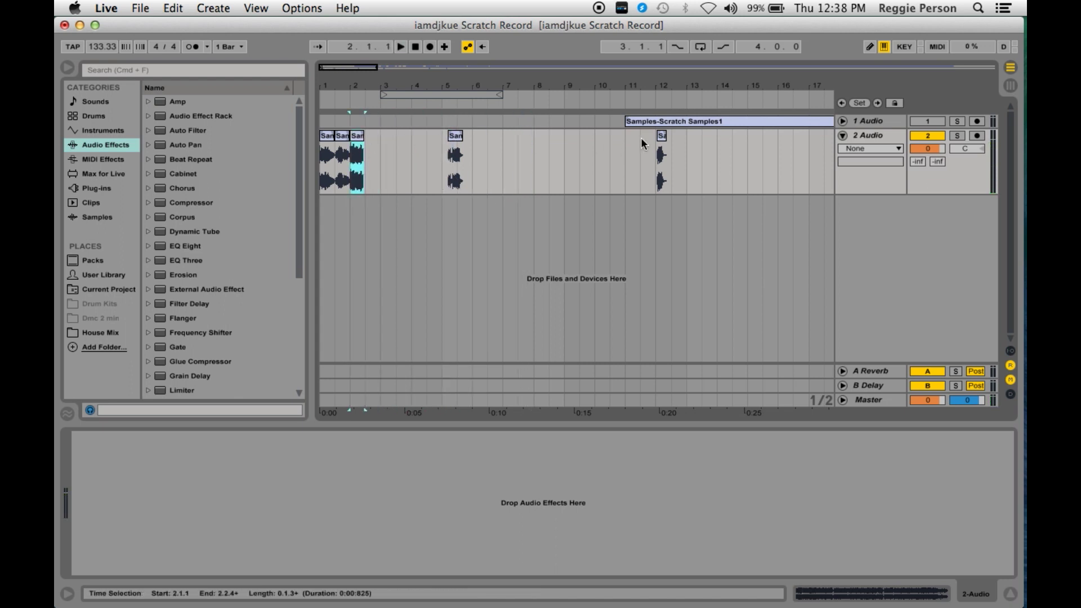
- Move the bar 12 clip to 2.3.1 and play the sequence from 2.1.1
{"action": "left_click_drag", "start_coordinate": [663, 139], "coordinate": [378, 149]}
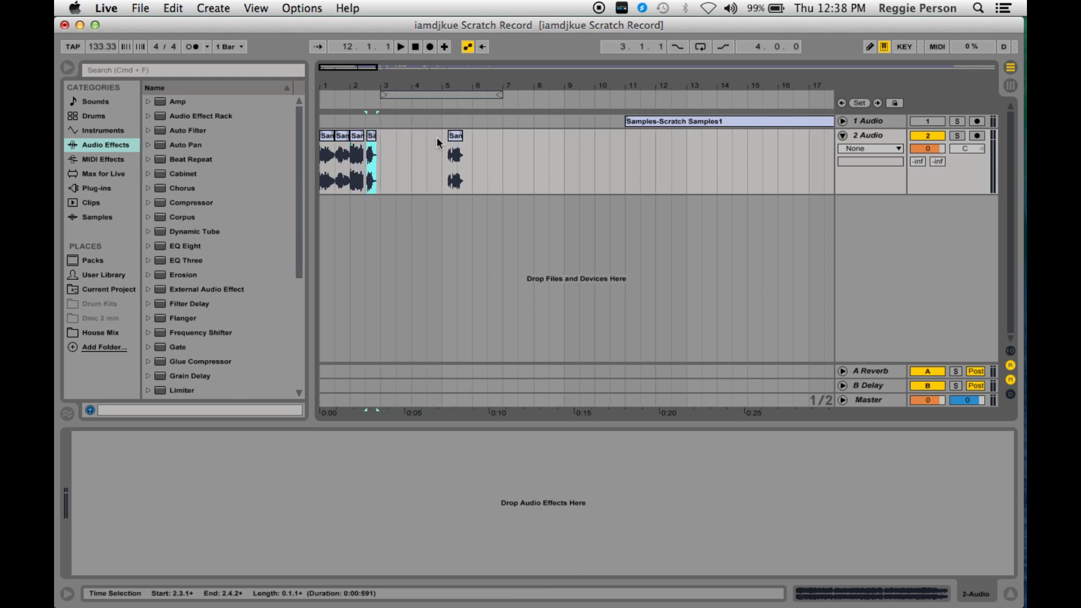
{"action": "left_click", "coordinate": [348, 189]}
{"action": "key", "text": "space"}
{"action": "key", "text": "space"}
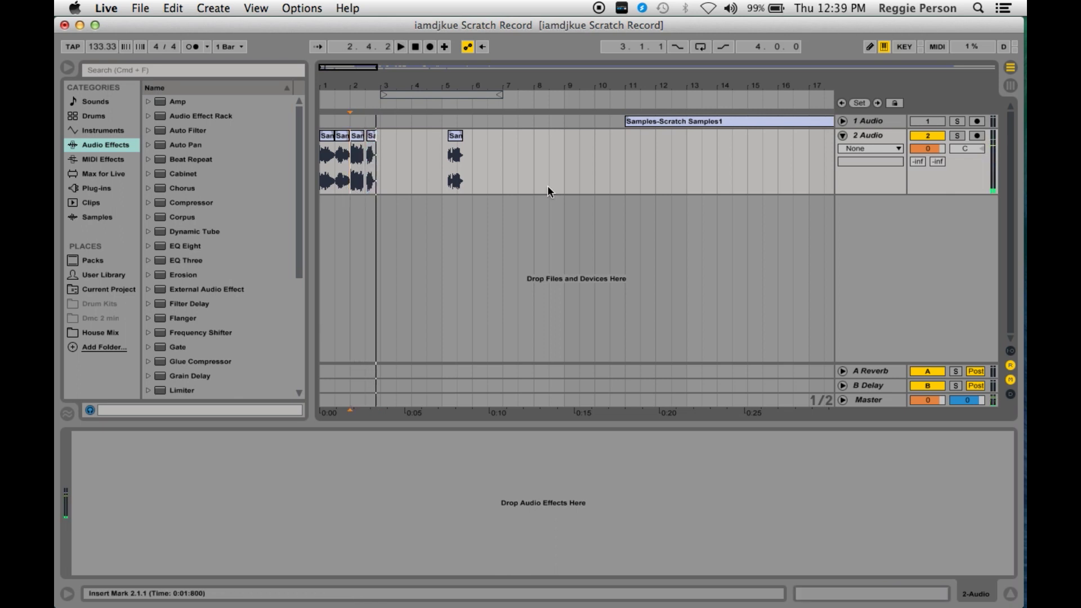
- Audition the clip near bar 19 on track 2 and delete it
{"action": "scroll", "coordinate": [471, 181], "scroll_direction": "right", "scroll_amount": 10}
{"action": "key", "text": "space"}
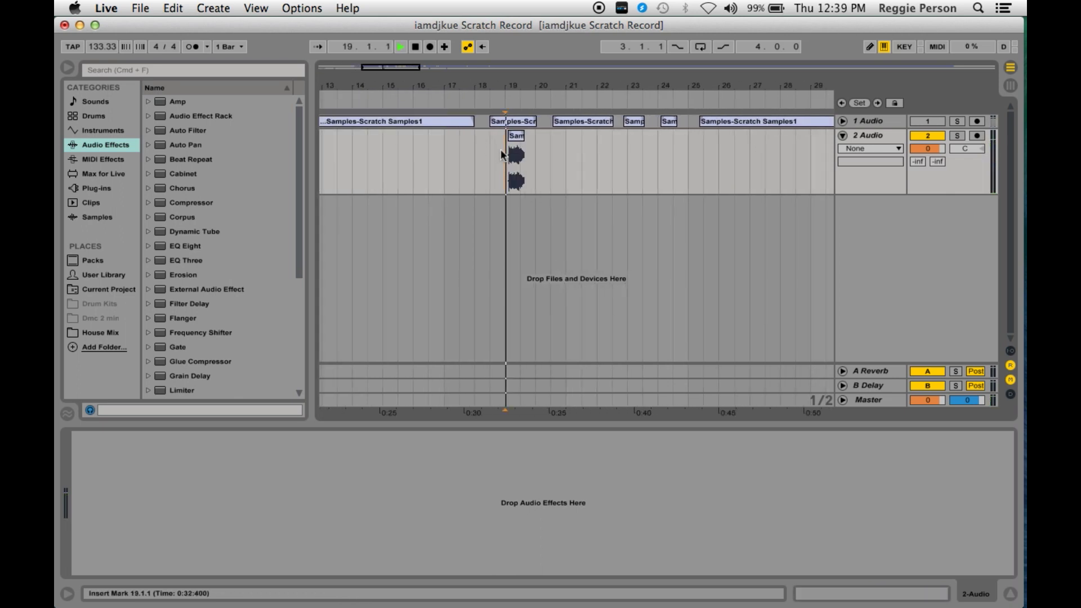
{"action": "left_click", "coordinate": [518, 136]}
{"action": "key", "text": "Delete"}
{"action": "key", "text": "space"}
- Audition the two remaining clips near bars 32 and 37 on track 2
{"action": "scroll", "coordinate": [526, 184], "scroll_direction": "right", "scroll_amount": 10}
{"action": "left_click", "coordinate": [497, 198]}
{"action": "key", "text": "space"}
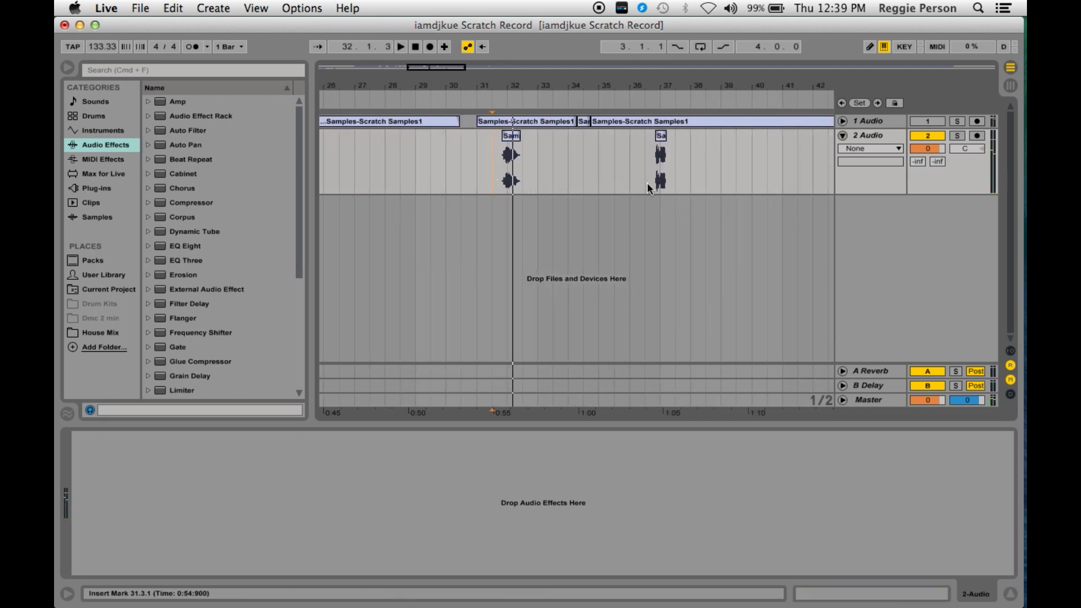
{"action": "left_click", "coordinate": [653, 185]}
{"action": "key", "text": "space"}
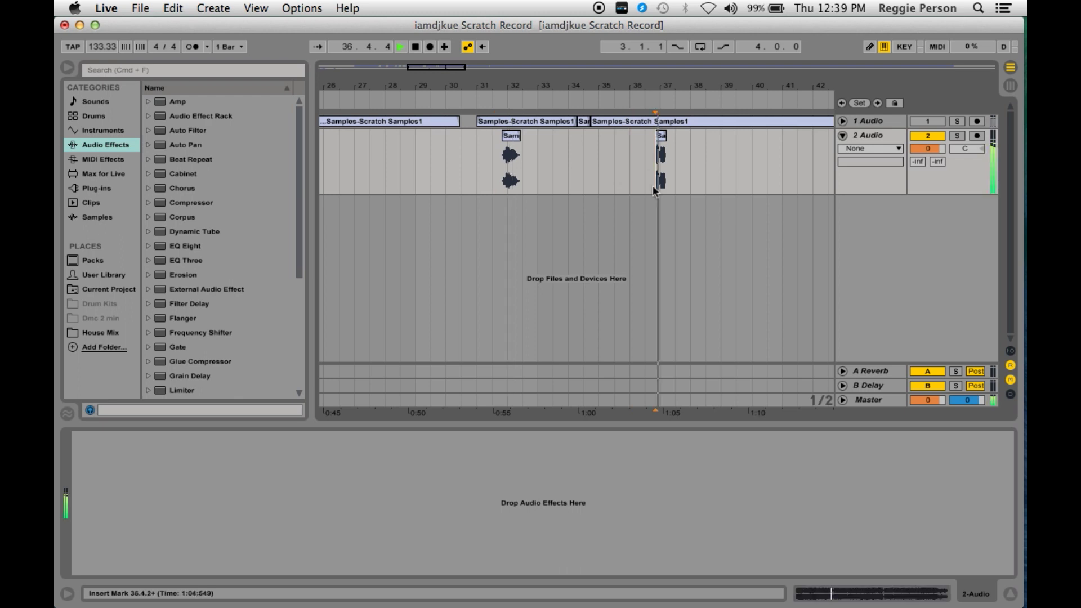
{"action": "key", "text": "space"}
- Move the clip near bar 37 back along track 2 to 3.1.1, following the four arranged clips
{"action": "key", "text": "minus"}
{"action": "key", "text": "minus"}
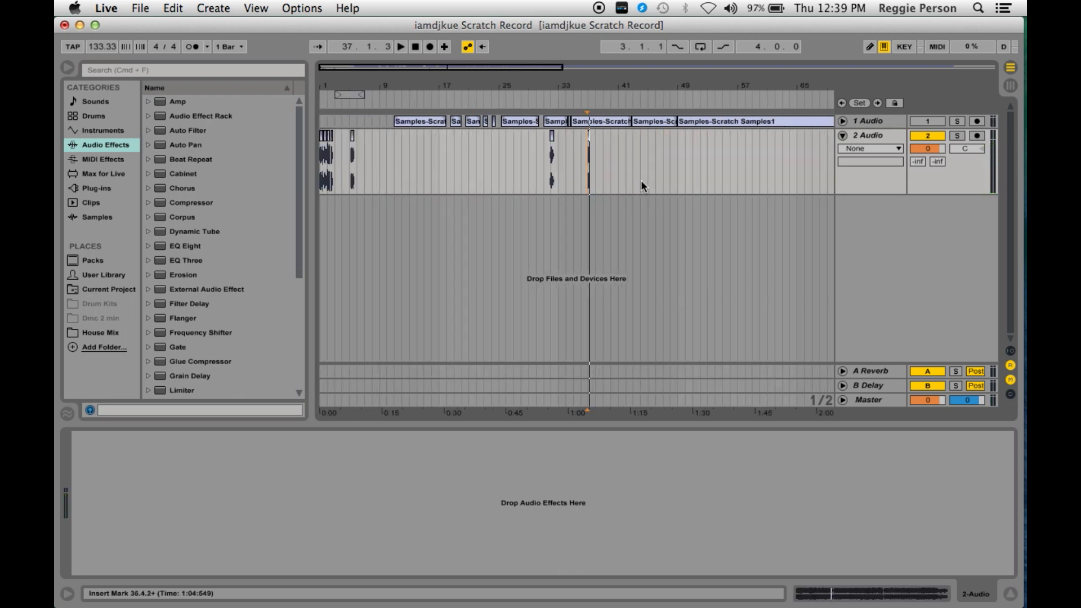
{"action": "key", "text": "plus"}
{"action": "key", "text": "plus"}
{"action": "key", "text": "plus"}
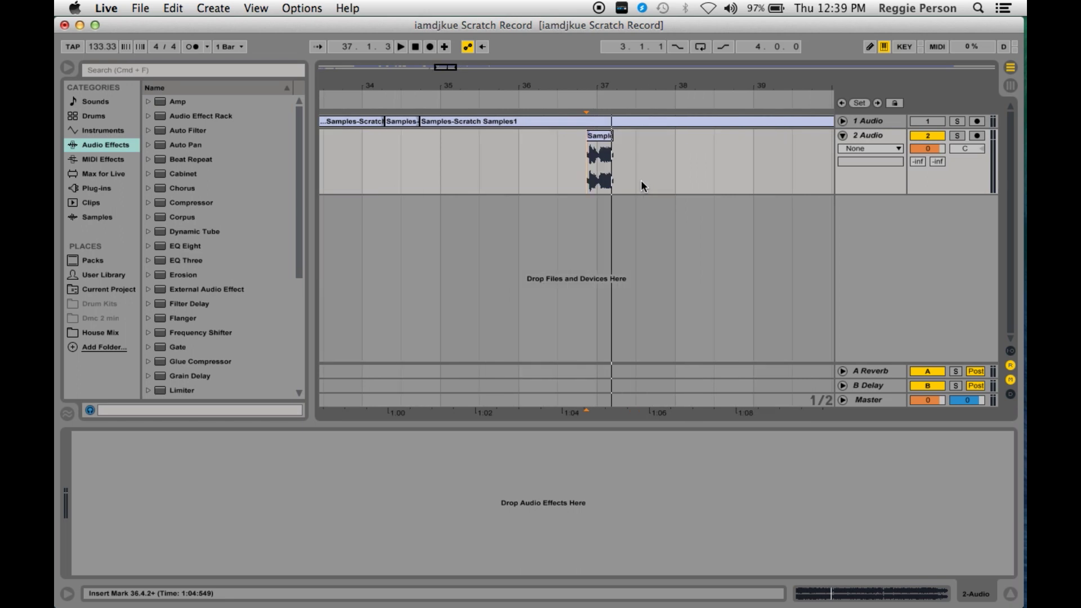
{"action": "left_click_drag", "start_coordinate": [603, 141], "coordinate": [338, 163]}
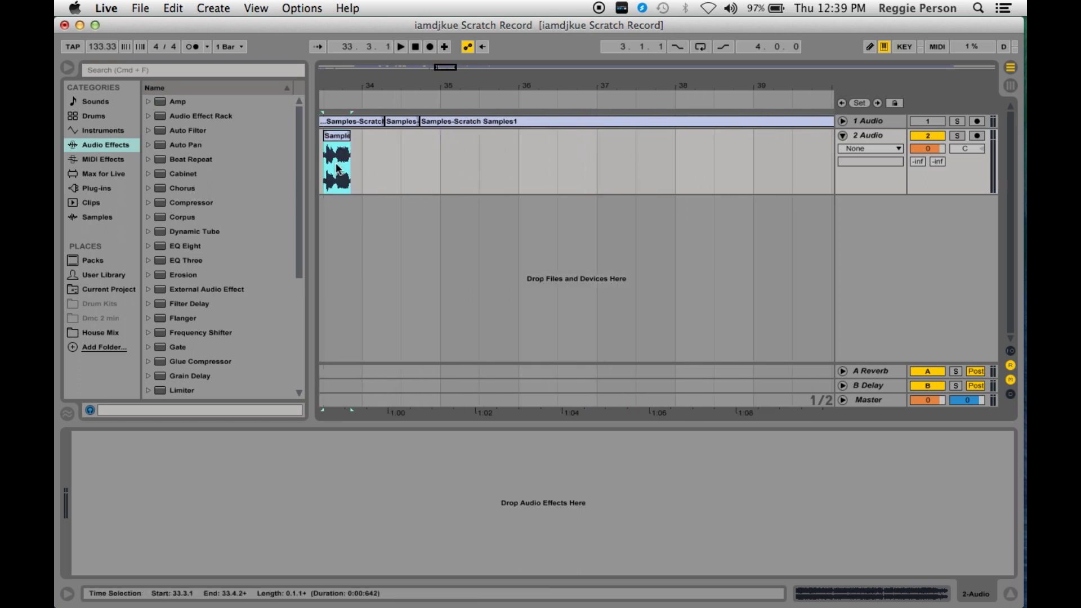
{"action": "key", "text": "minus"}
{"action": "key", "text": "minus"}
{"action": "key", "text": "minus"}
{"action": "left_click_drag", "start_coordinate": [542, 169], "coordinate": [331, 179]}
{"action": "scroll", "coordinate": [369, 175], "scroll_direction": "left", "scroll_amount": 5}
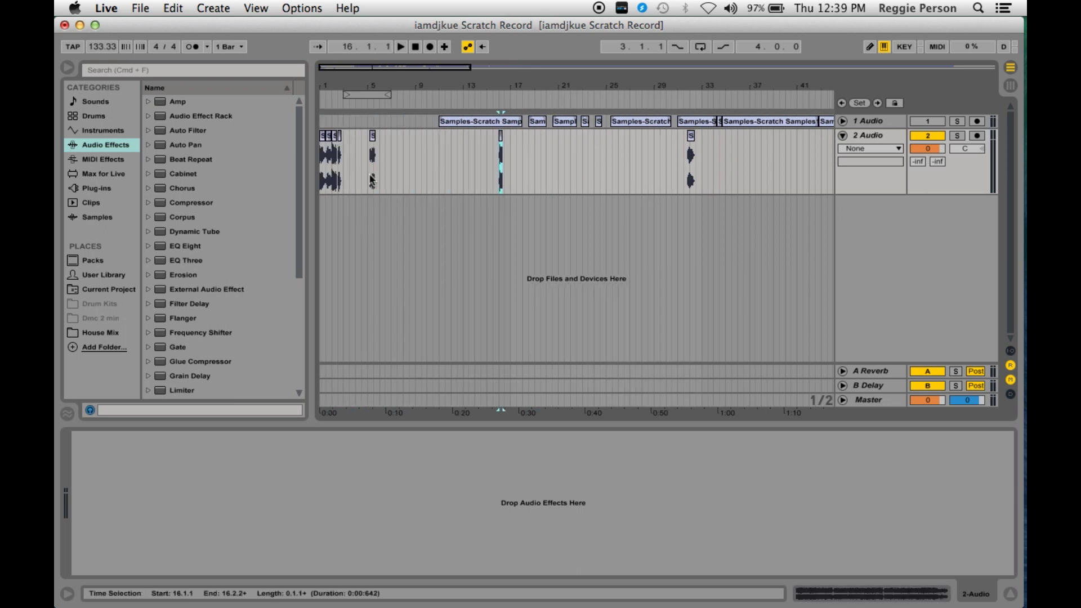
{"action": "left_click_drag", "start_coordinate": [501, 134], "coordinate": [349, 135]}
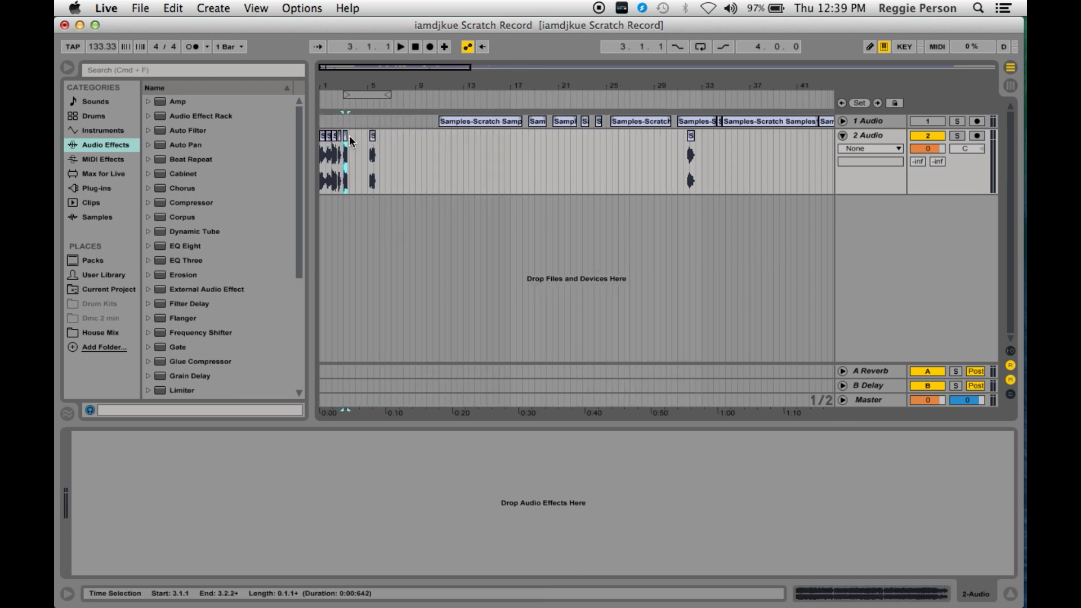
- Play back the passage from the end of the fourth clip into the clip at 3.1.1
{"action": "key", "text": "plus"}
{"action": "key", "text": "plus"}
{"action": "key", "text": "plus"}
{"action": "key", "text": "plus"}
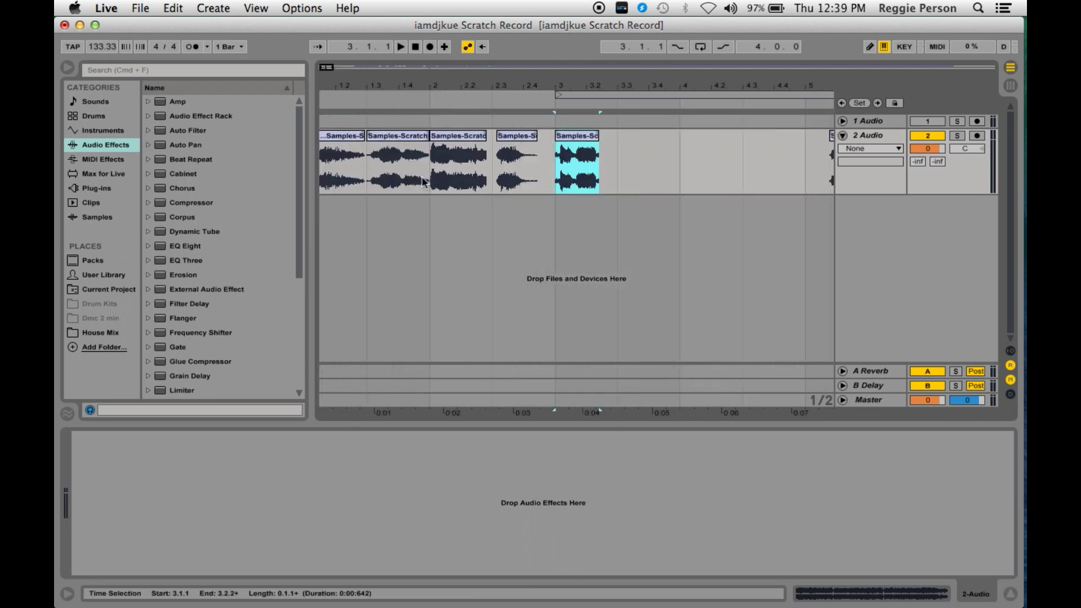
{"action": "left_click", "coordinate": [538, 155]}
{"action": "key", "text": "space"}
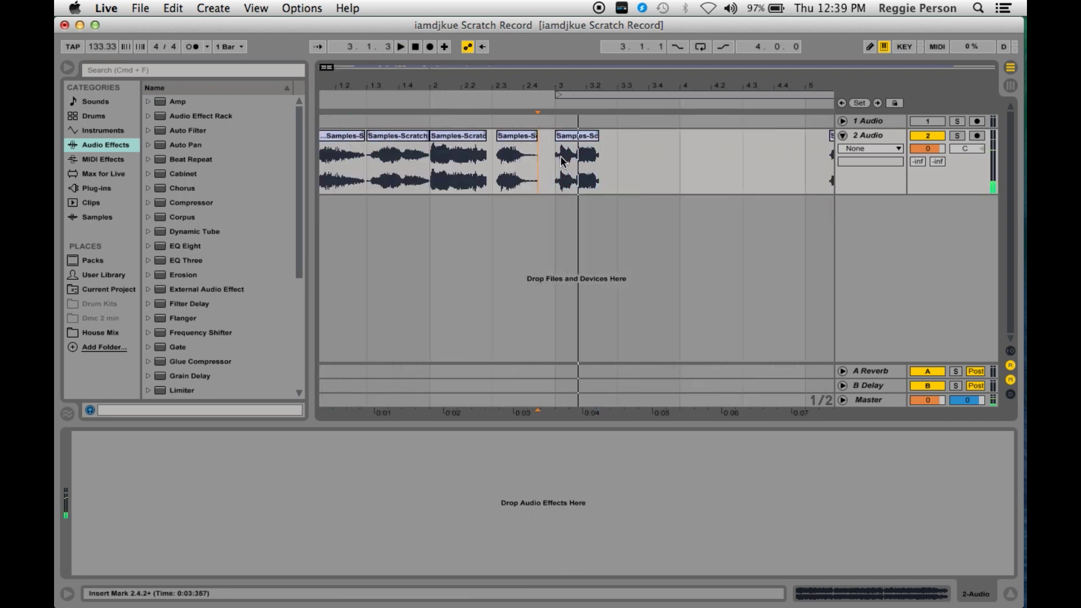
- Turn off the grid and trim a sliver off the start of the clip at 3.1.1 on track 2
{"action": "right_click", "coordinate": [548, 232]}
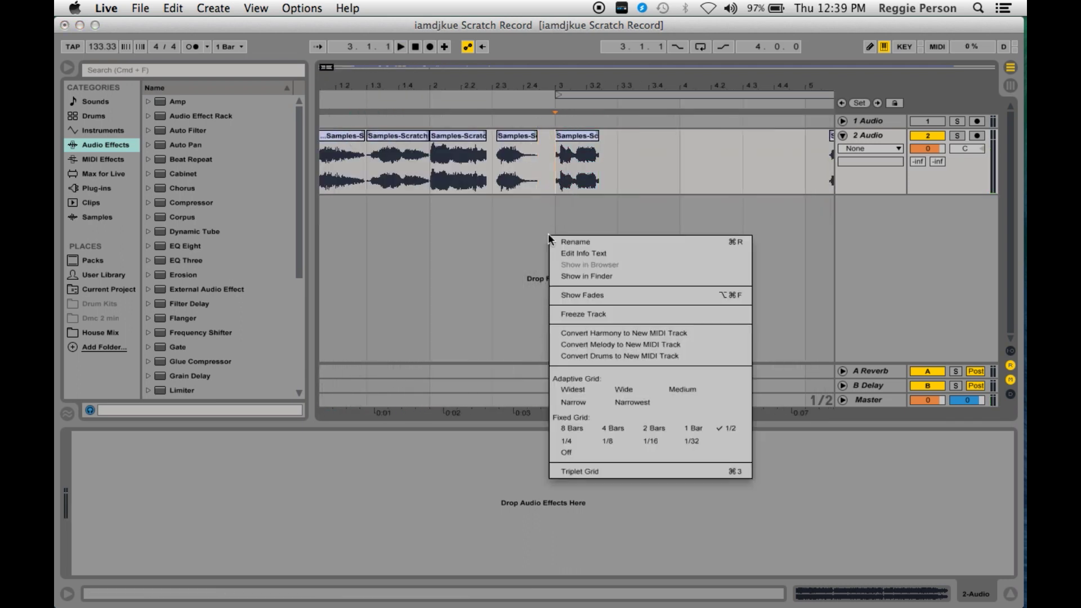
{"action": "left_click", "coordinate": [579, 455]}
{"action": "left_click", "coordinate": [559, 142]}
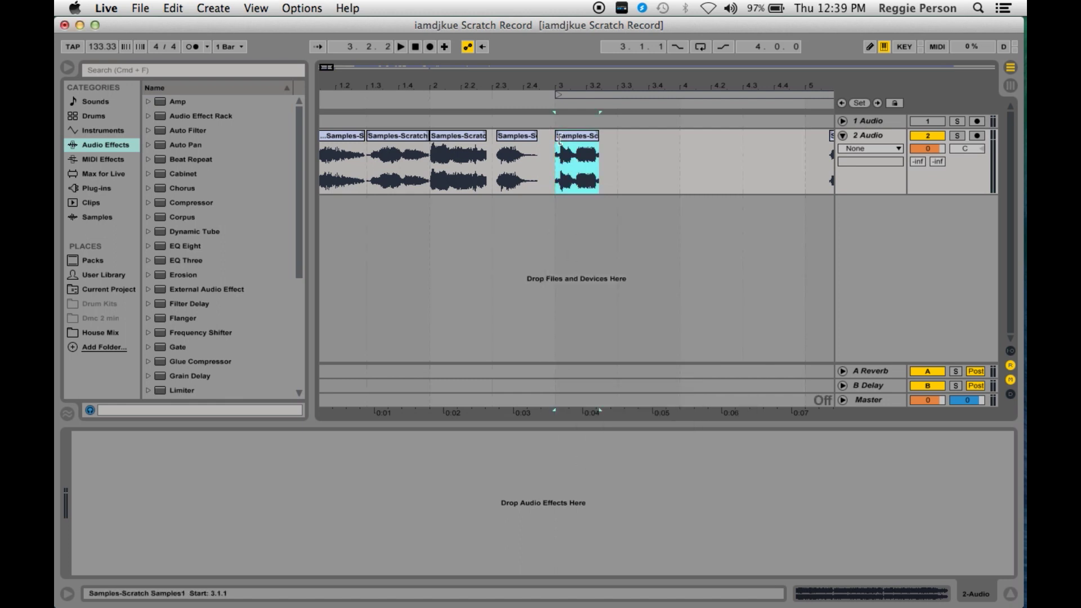
{"action": "left_click_drag", "start_coordinate": [560, 141], "coordinate": [591, 142]}
{"action": "left_click", "coordinate": [523, 226]}
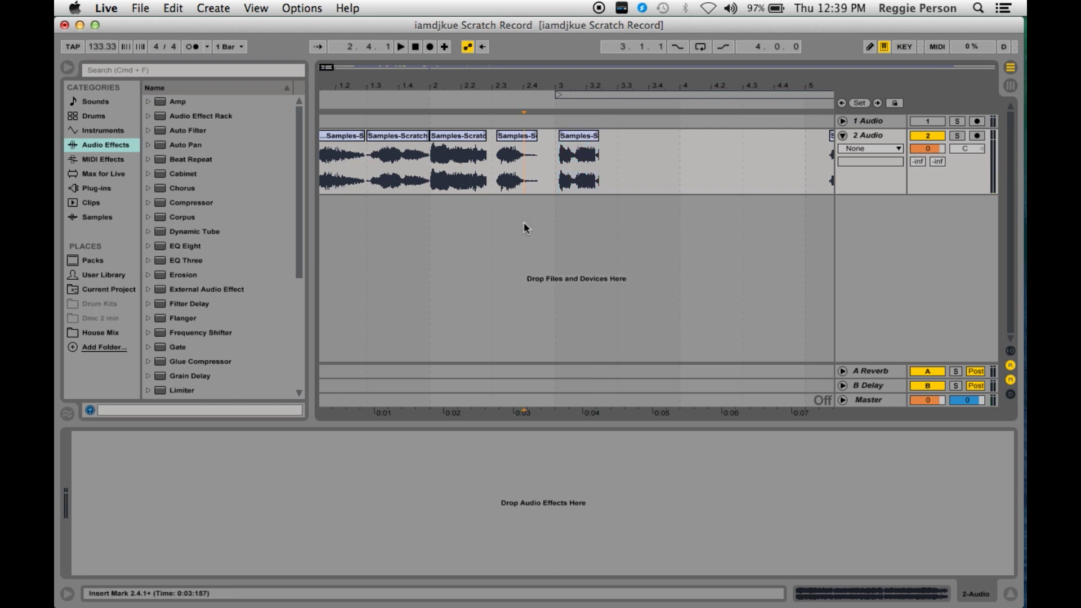
- Restore the 1/2 fixed grid and move the fourth and fifth clips on track 2 back to their half-bar lines, the fifth at 3.1.1
{"action": "right_click", "coordinate": [524, 226]}
{"action": "left_click", "coordinate": [699, 430]}
{"action": "left_click_drag", "start_coordinate": [513, 139], "coordinate": [566, 142]}
{"action": "left_click", "coordinate": [571, 139]}
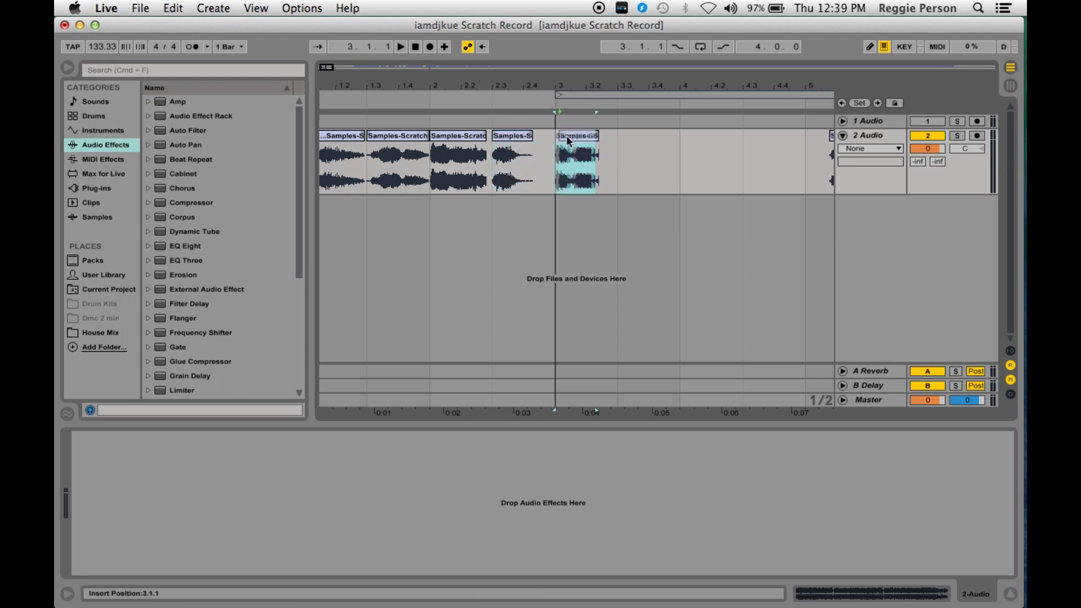
- Play back the five arranged clips on track 2 from 1.1.1
{"action": "key", "text": "minus"}
{"action": "key", "text": "minus"}
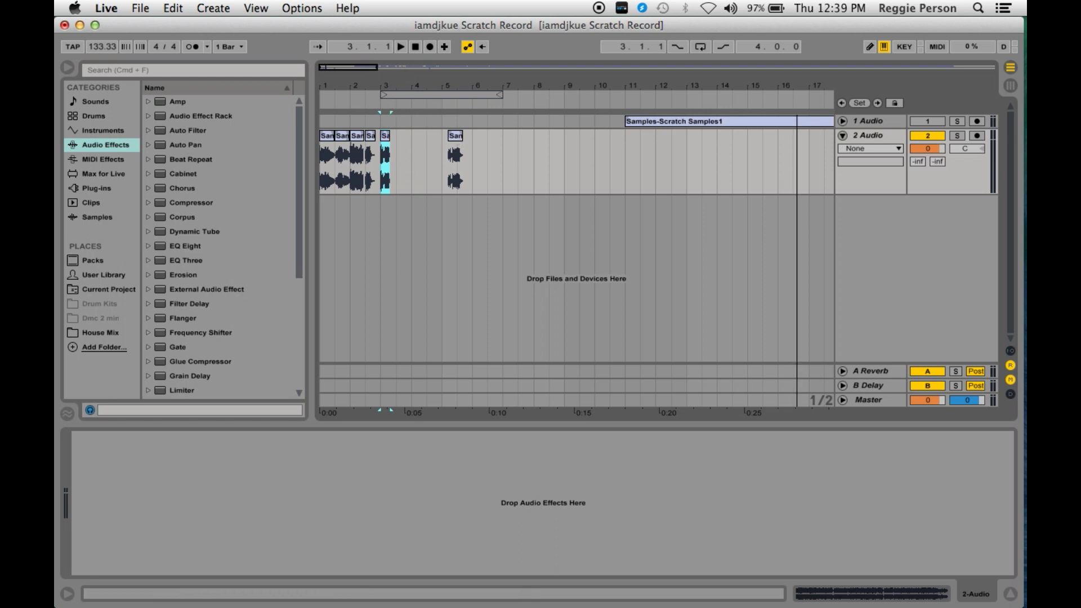
{"action": "left_click", "coordinate": [329, 208]}
{"action": "key", "text": "space"}
{"action": "key", "text": "space"}
{"action": "left_click", "coordinate": [400, 47]}
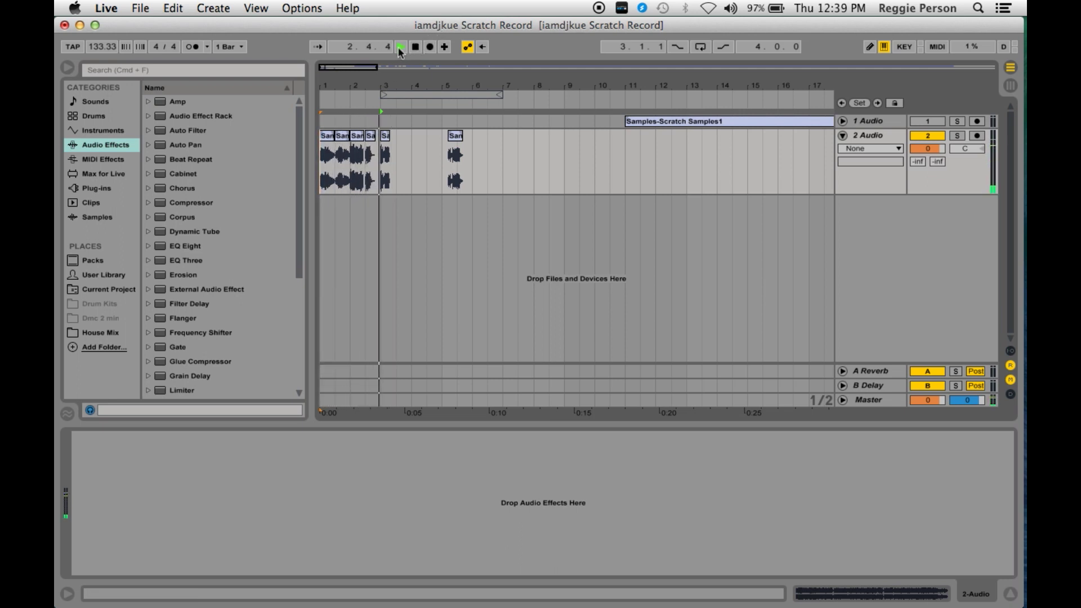
{"action": "key", "text": "space"}
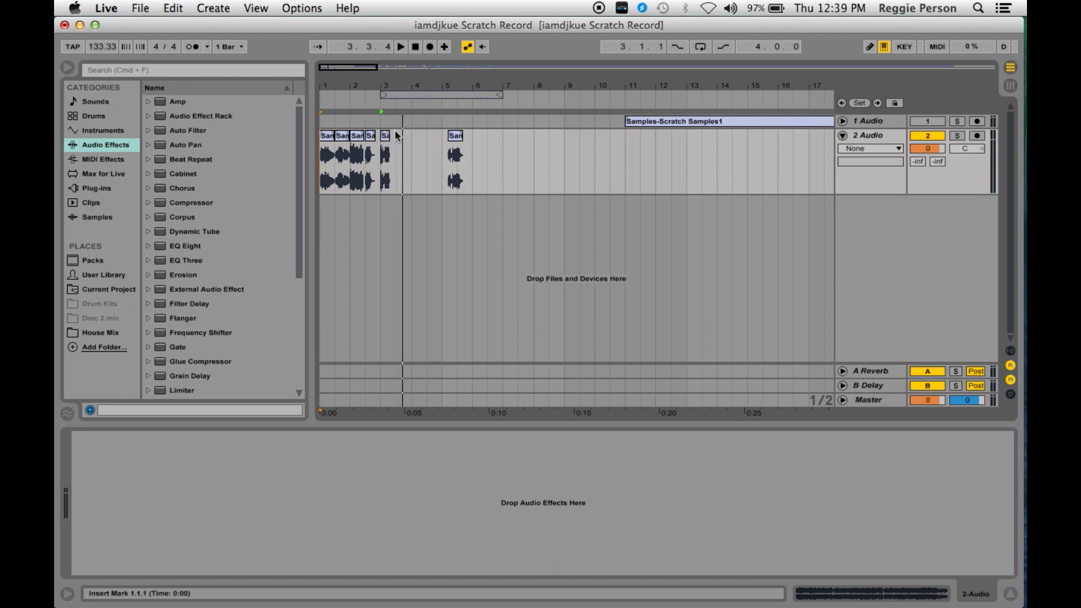
- Audition the clip near bar 5 on track 2 and move it back to 3.3.1, following the fifth clip
{"action": "left_click", "coordinate": [448, 150]}
{"action": "key", "text": "space"}
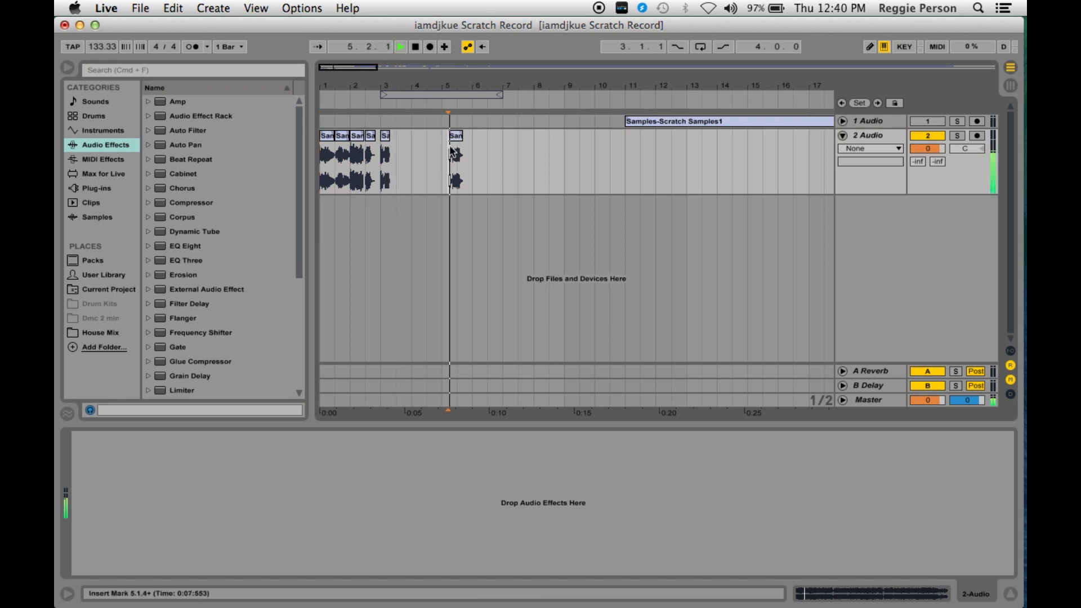
{"action": "key", "text": "space"}
{"action": "left_click_drag", "start_coordinate": [457, 136], "coordinate": [409, 147]}
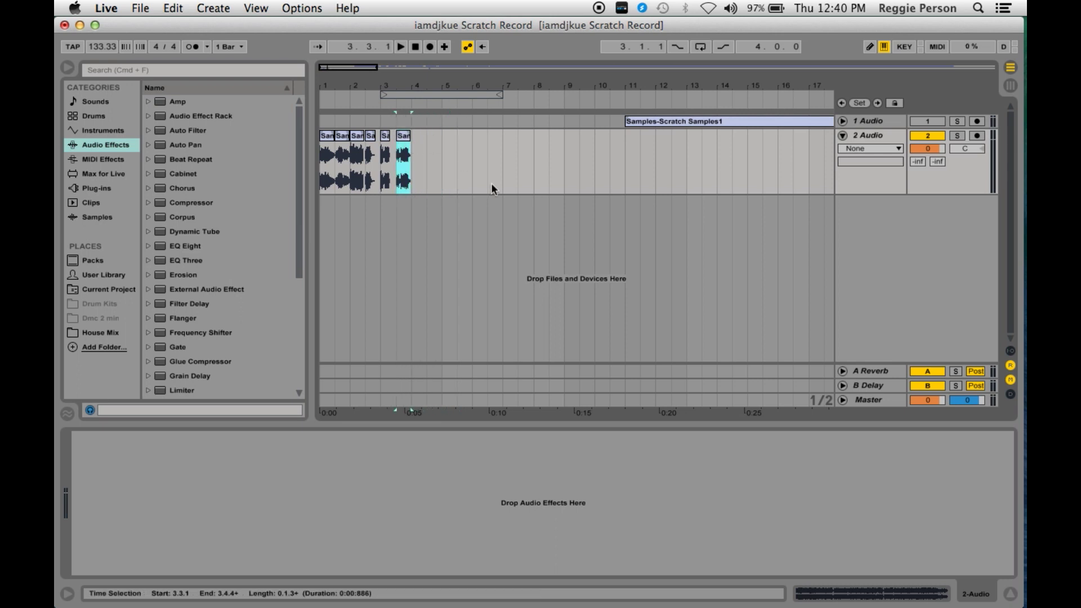
- Audition the leftover clip near bar 32 on track 2 and delete it
{"action": "scroll", "coordinate": [491, 184], "scroll_direction": "right", "scroll_amount": 10}
{"action": "left_click", "coordinate": [501, 153]}
{"action": "key", "text": "space"}
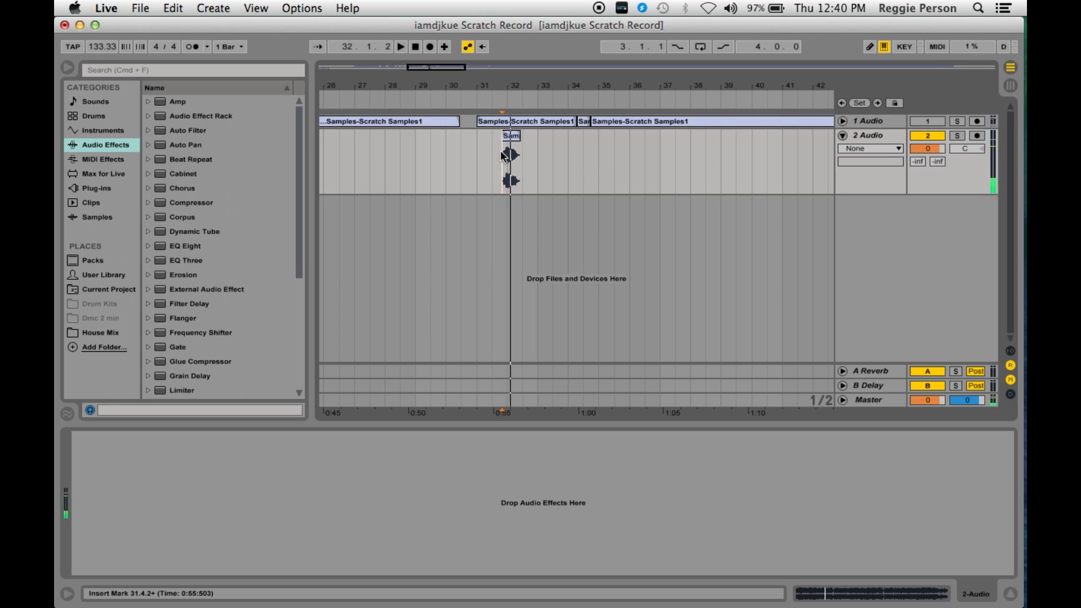
{"action": "key", "text": "space"}
{"action": "key", "text": "minus"}
{"action": "key", "text": "minus"}
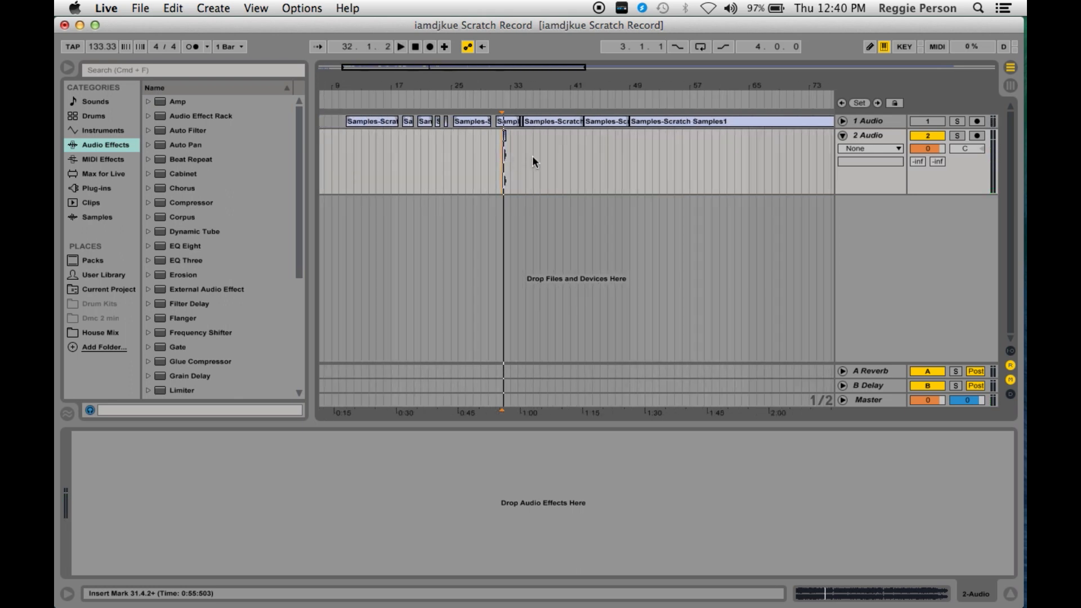
{"action": "key", "text": "plus"}
{"action": "key", "text": "plus"}
{"action": "key", "text": "plus"}
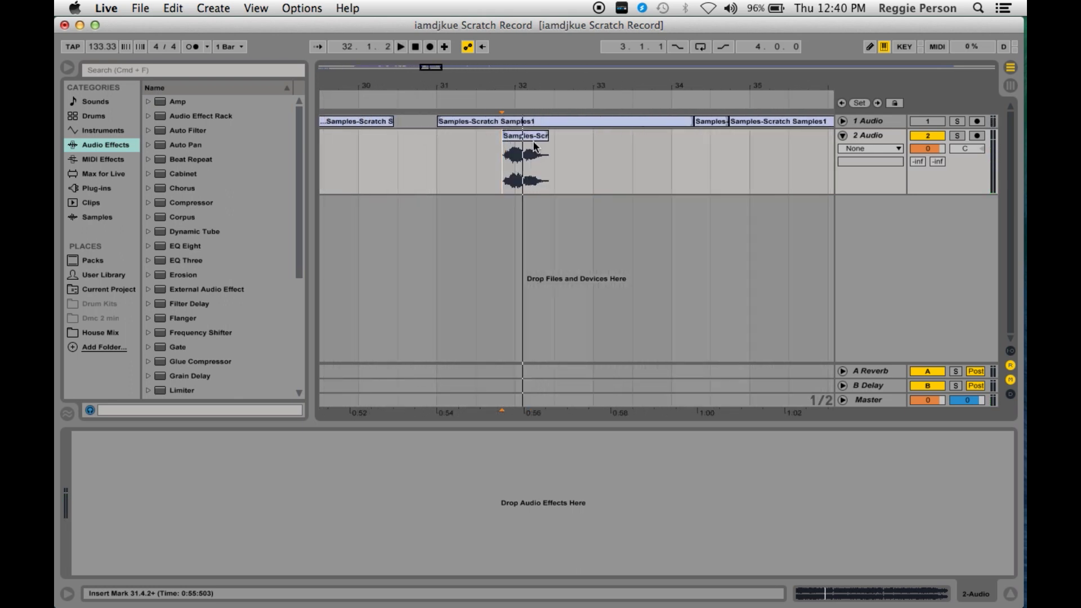
{"action": "left_click_drag", "start_coordinate": [534, 144], "coordinate": [373, 159]}
{"action": "scroll", "coordinate": [373, 153], "scroll_direction": "left", "scroll_amount": 15}
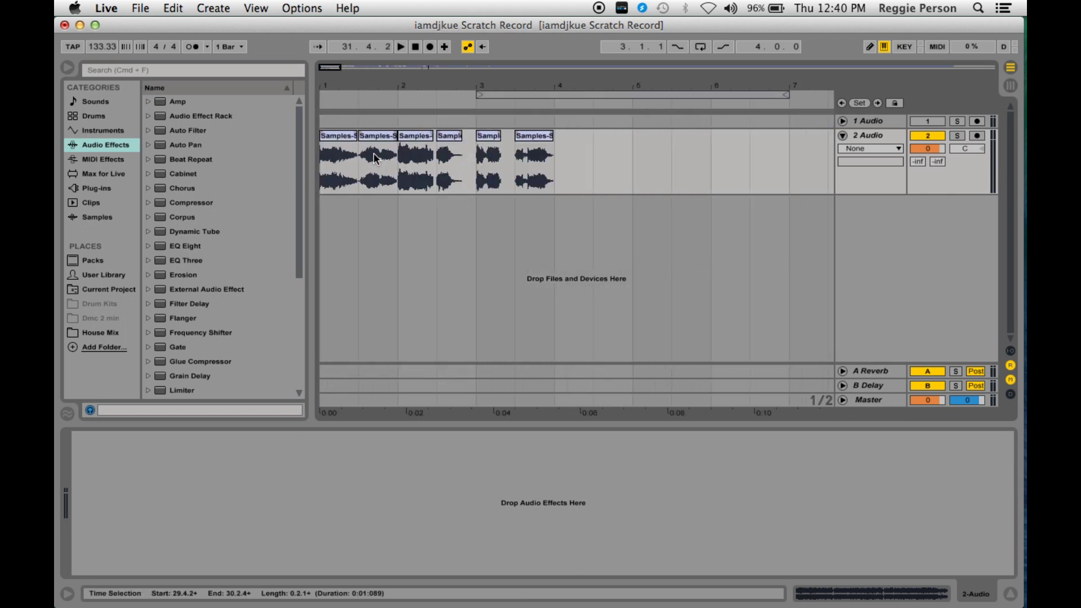
- Look over the whole arrangement for any leftover clips on track 2
{"action": "scroll", "coordinate": [555, 143], "scroll_direction": "right", "scroll_amount": 15}
{"action": "key", "text": "minus"}
{"action": "key", "text": "minus"}
{"action": "key", "text": "minus"}
{"action": "key", "text": "minus"}
{"action": "key", "text": "minus"}
{"action": "key", "text": "minus"}
{"action": "key", "text": "minus"}
{"action": "key", "text": "minus"}
{"action": "key", "text": "minus"}
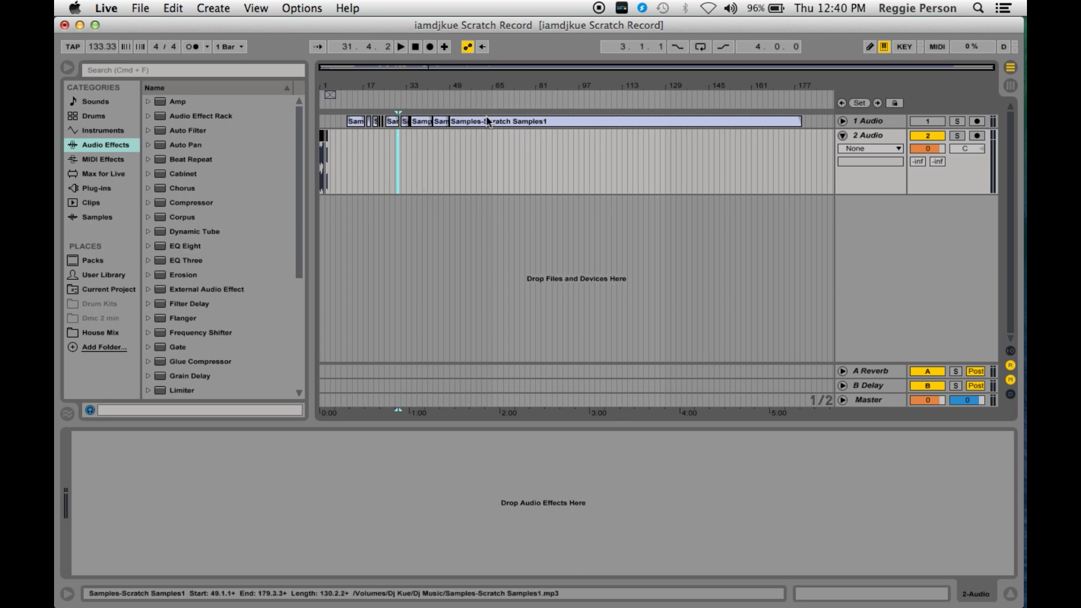
{"action": "key", "text": "plus"}
{"action": "key", "text": "plus"}
{"action": "key", "text": "plus"}
{"action": "key", "text": "plus"}
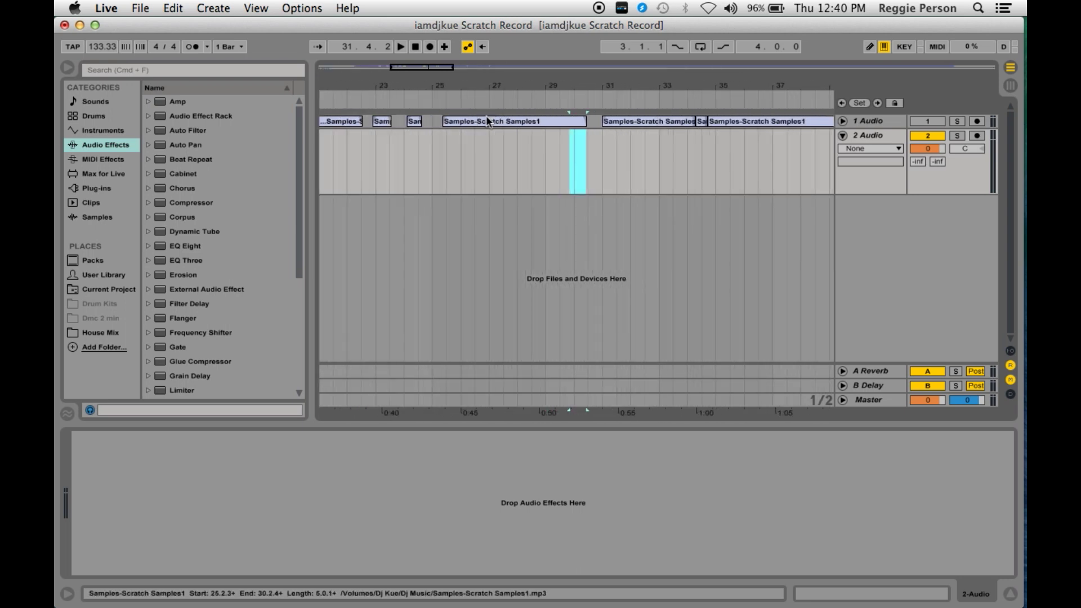
- Select 1.1.1 to 5.1.1 on track 2 and export that range from the Master as a 16-bit, 44100 Hz WAV file to the desktop
{"action": "scroll", "coordinate": [389, 188], "scroll_direction": "left", "scroll_amount": 10}
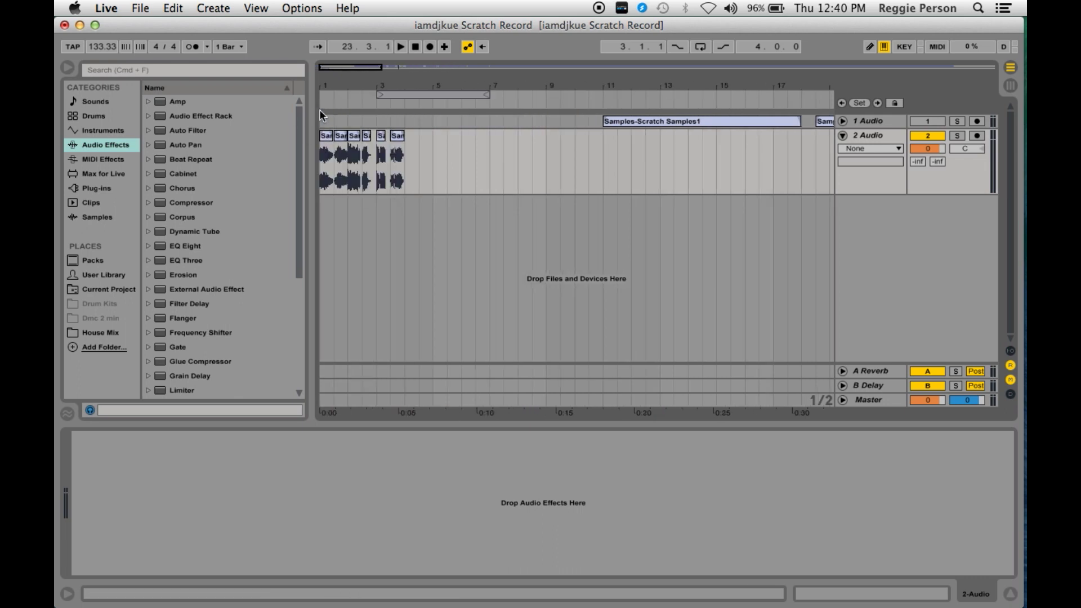
{"action": "key", "text": "shift+Home"}
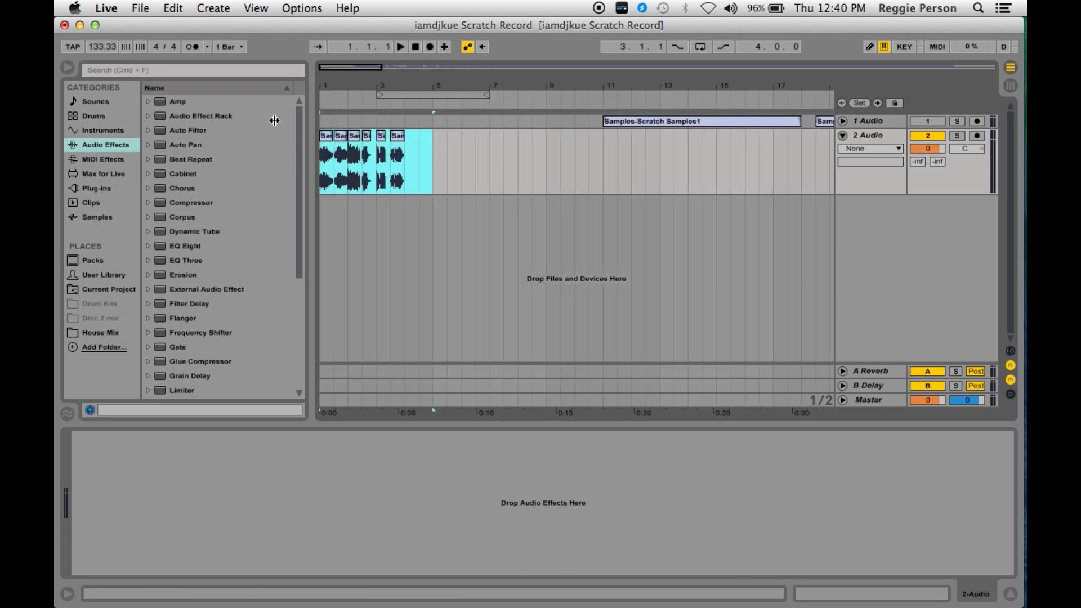
{"action": "left_click", "coordinate": [137, 8]}
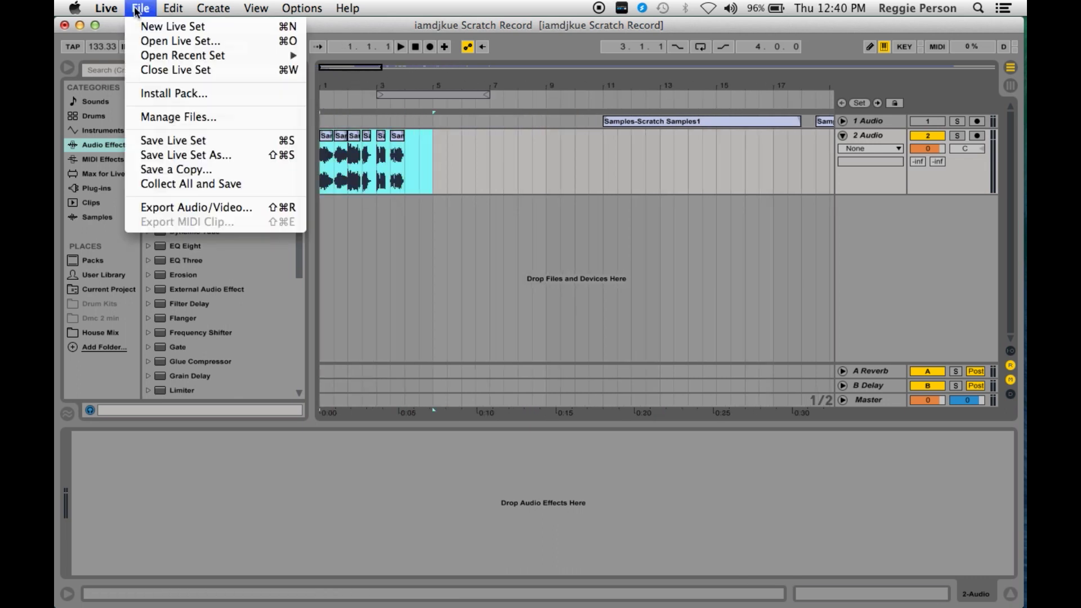
{"action": "left_click", "coordinate": [150, 208]}
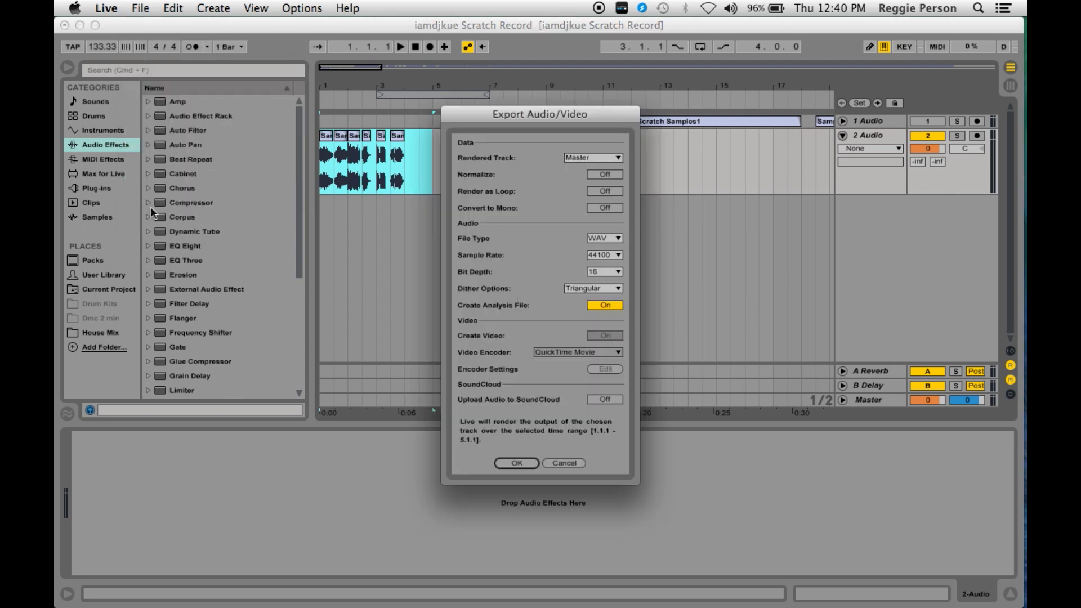
{"action": "left_click", "coordinate": [504, 464]}
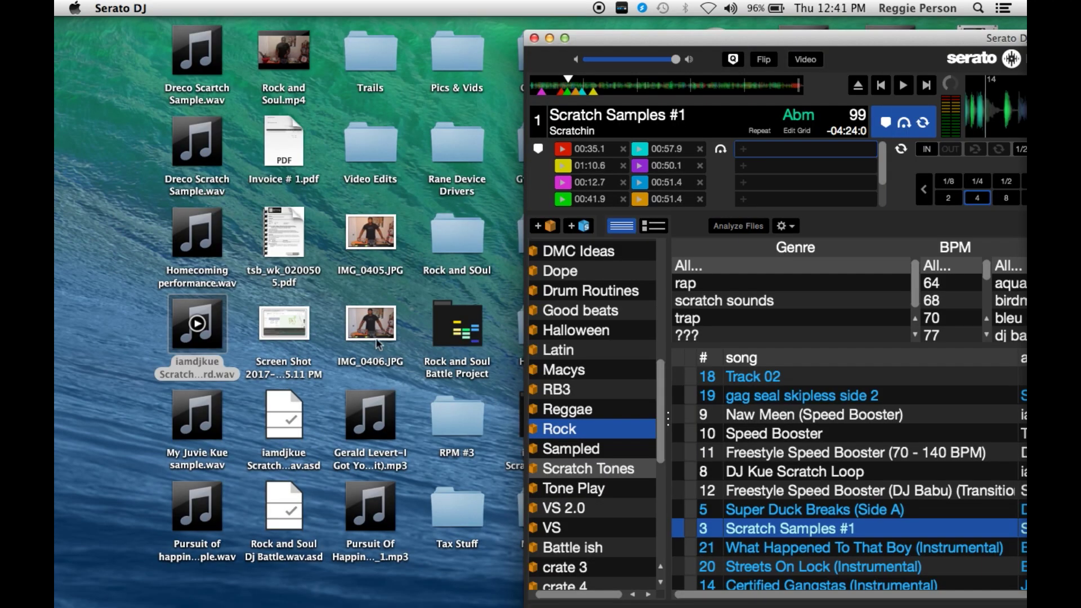
- In Serato DJ, add the exported iamdjkue Scratch Record WAV from the desktop to the Scratch Tones crate and analyze it
{"action": "left_click", "coordinate": [174, 365]}
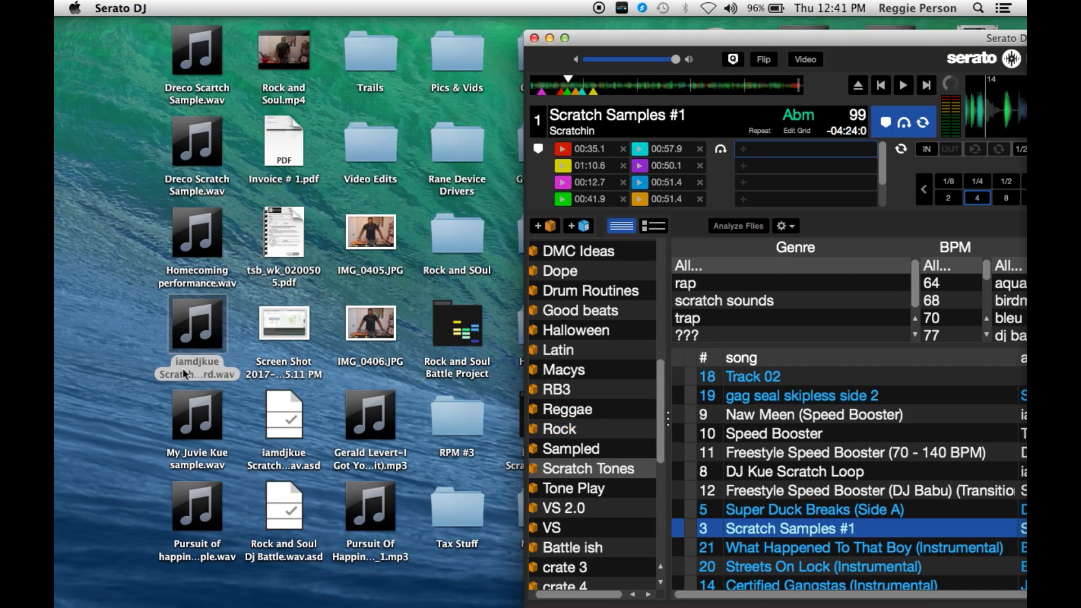
{"action": "left_click_drag", "start_coordinate": [189, 358], "coordinate": [870, 515]}
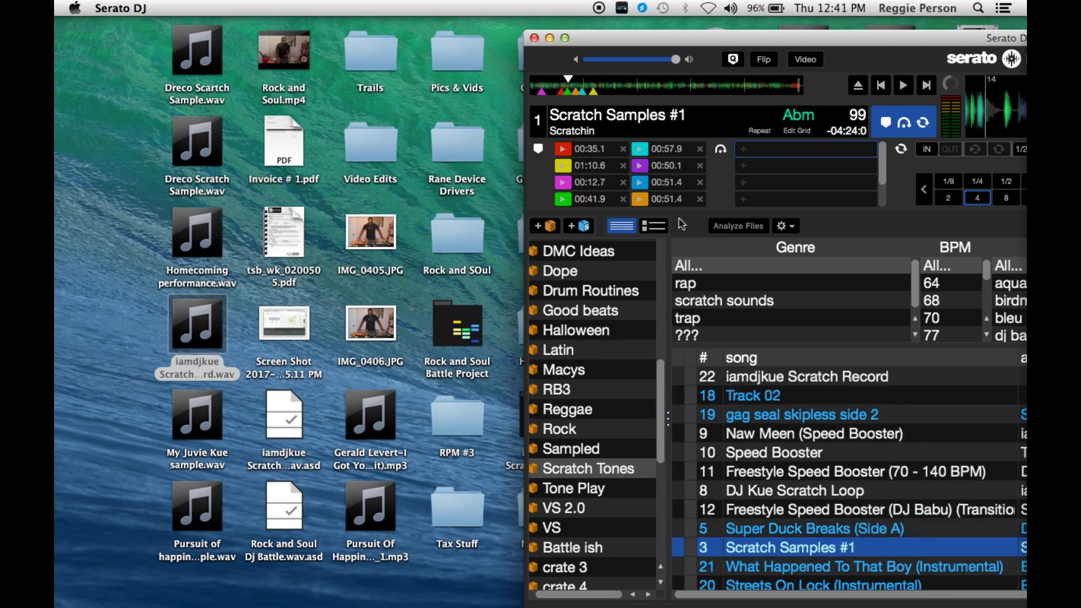
{"action": "left_click", "coordinate": [564, 37]}
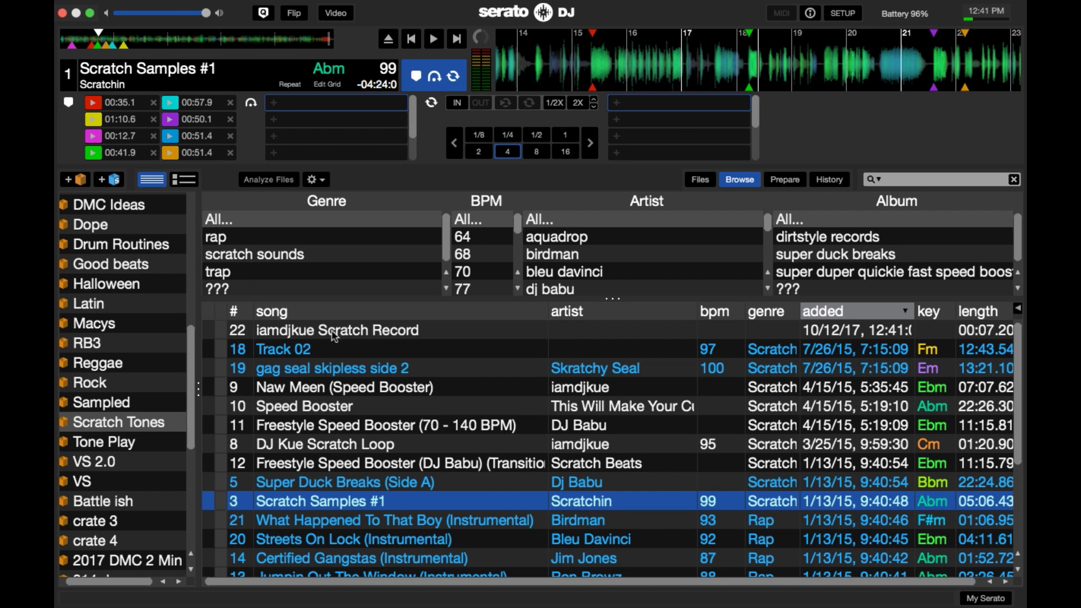
{"action": "left_click", "coordinate": [340, 329]}
{"action": "left_click", "coordinate": [280, 180]}
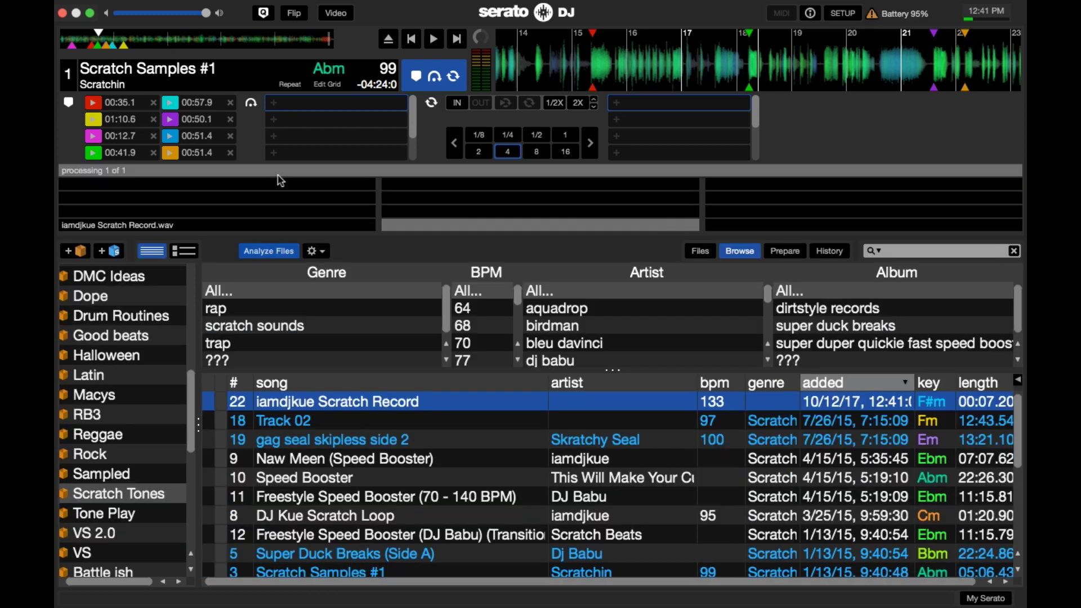
- Load iamdjkue Scratch Record onto deck 1 and set its first cue point at 00:00.0
{"action": "key", "text": "shift+Left"}
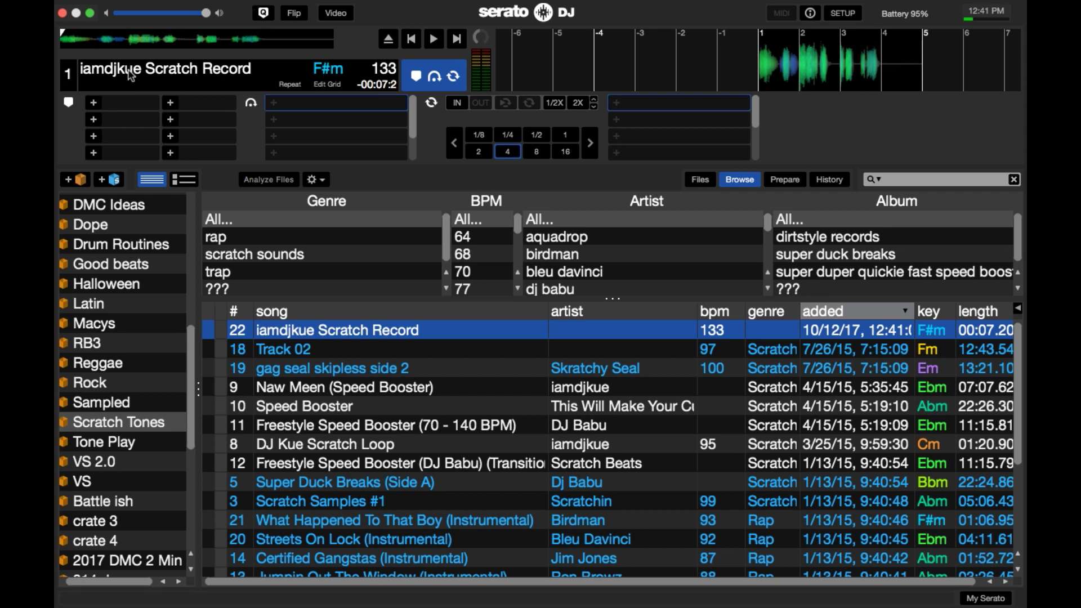
{"action": "left_click", "coordinate": [94, 103]}
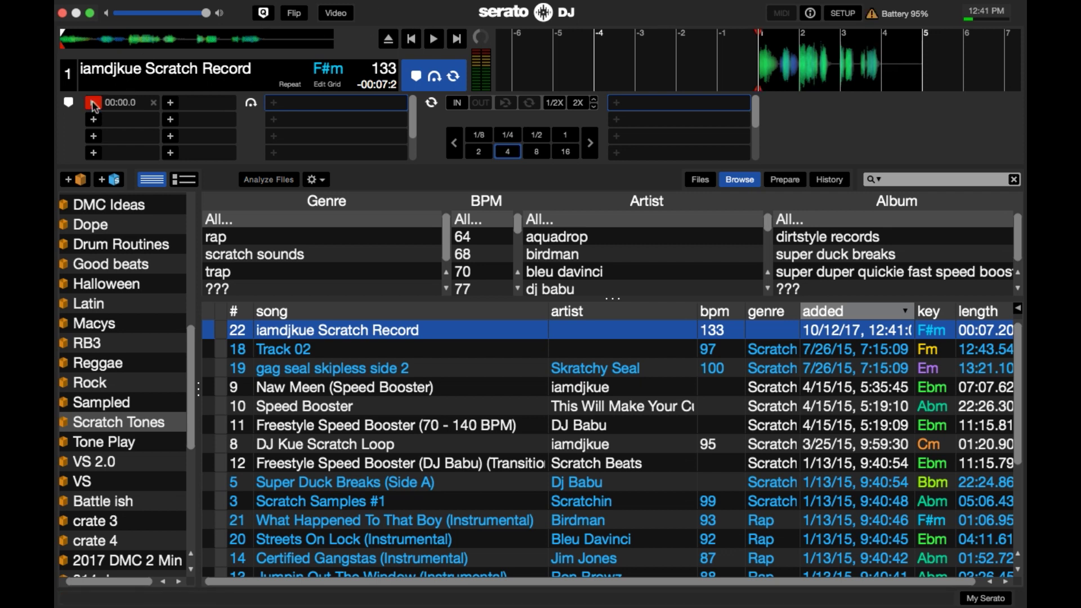